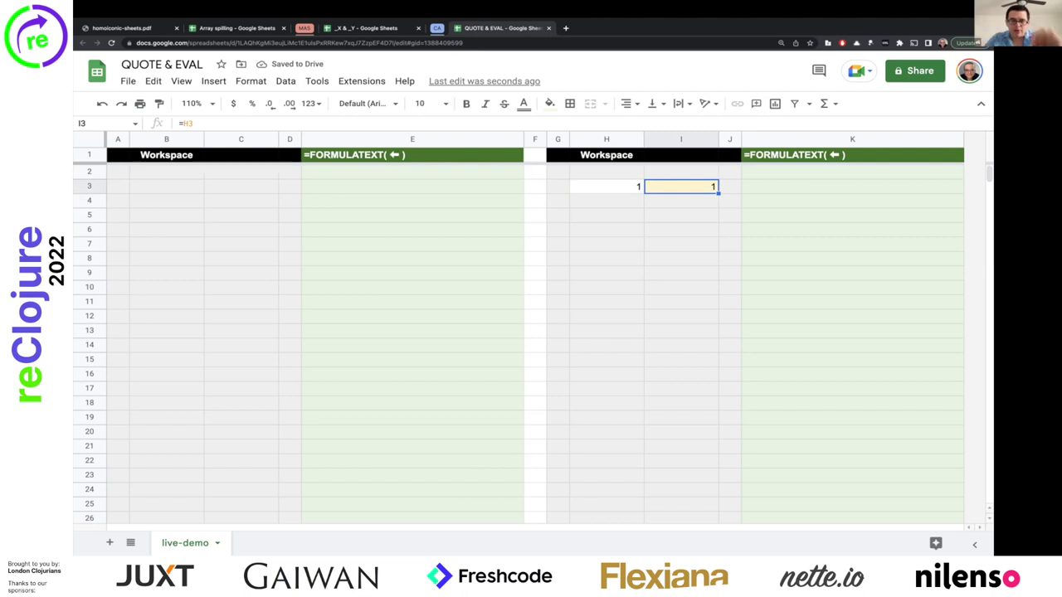
Step: Enter =FORMULATEXT(I3) in cell K3 to show the formula of cell I3
key("Left")
key("Right")
key("Right")
key("Right")
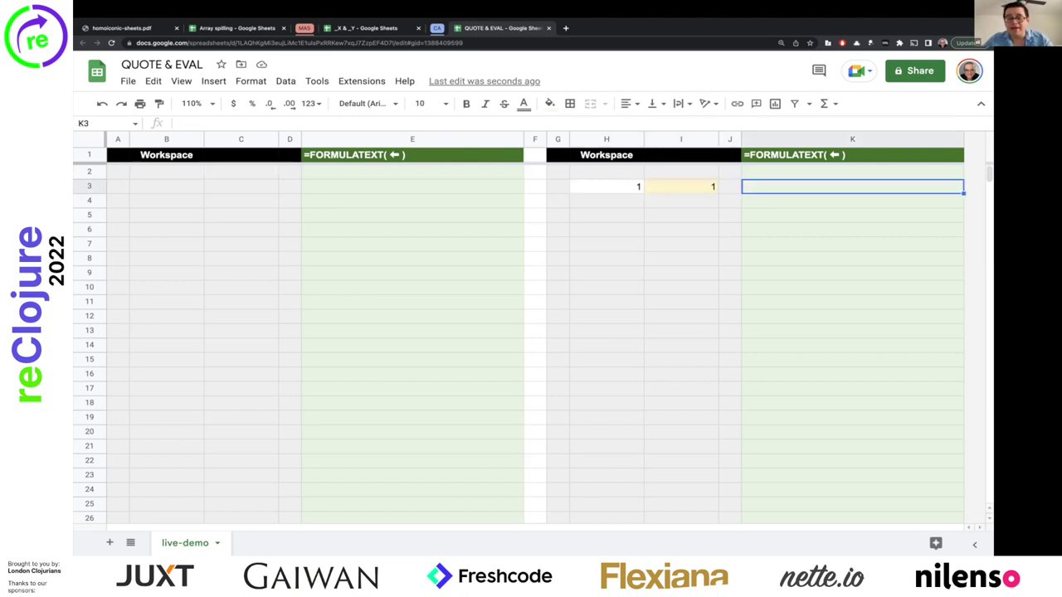
type("=")
type("FORMU")
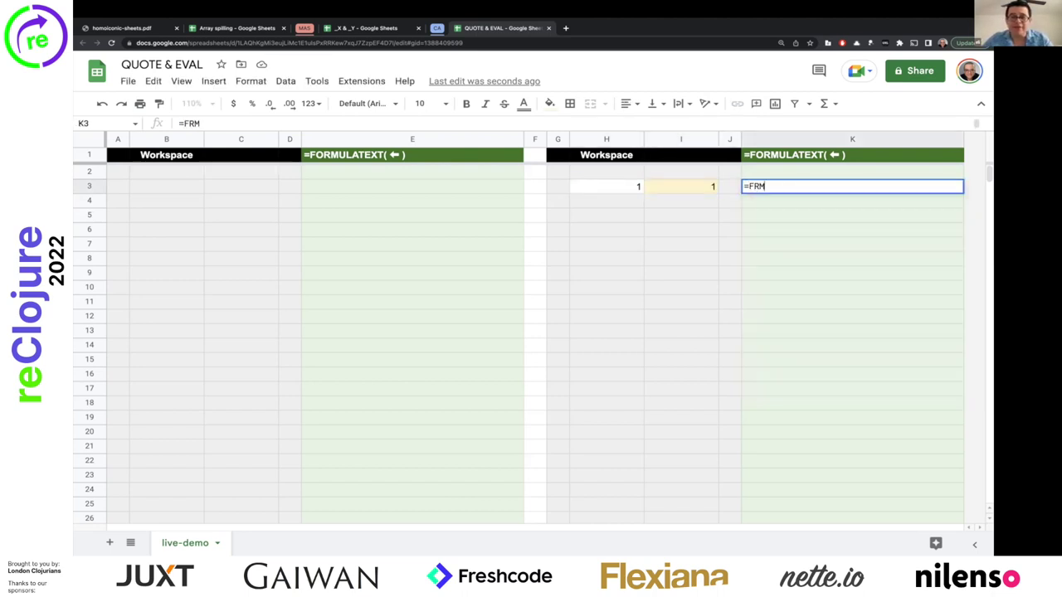
key("Tab")
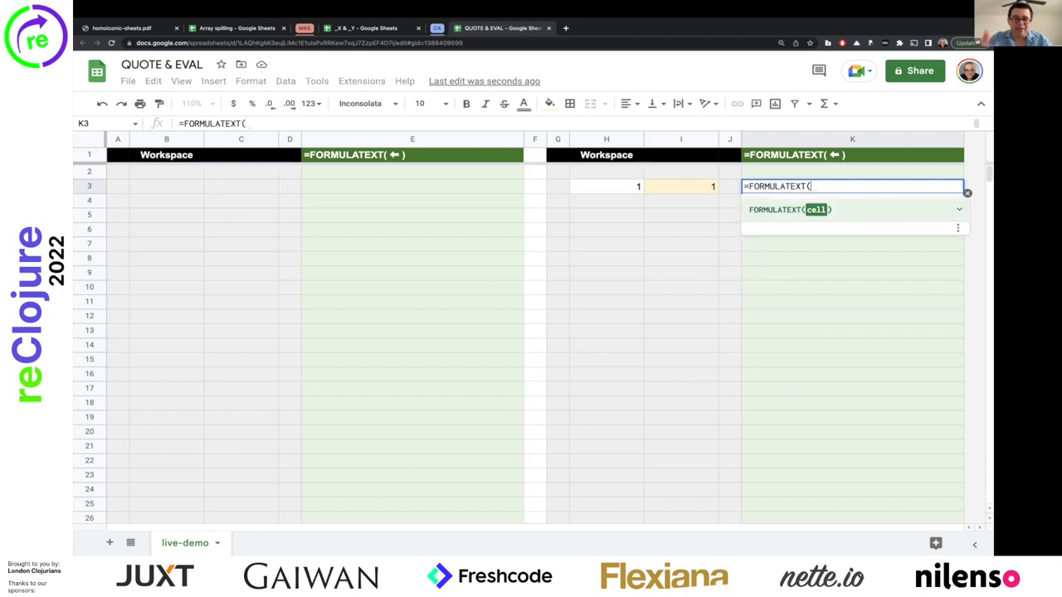
left_click(672, 191)
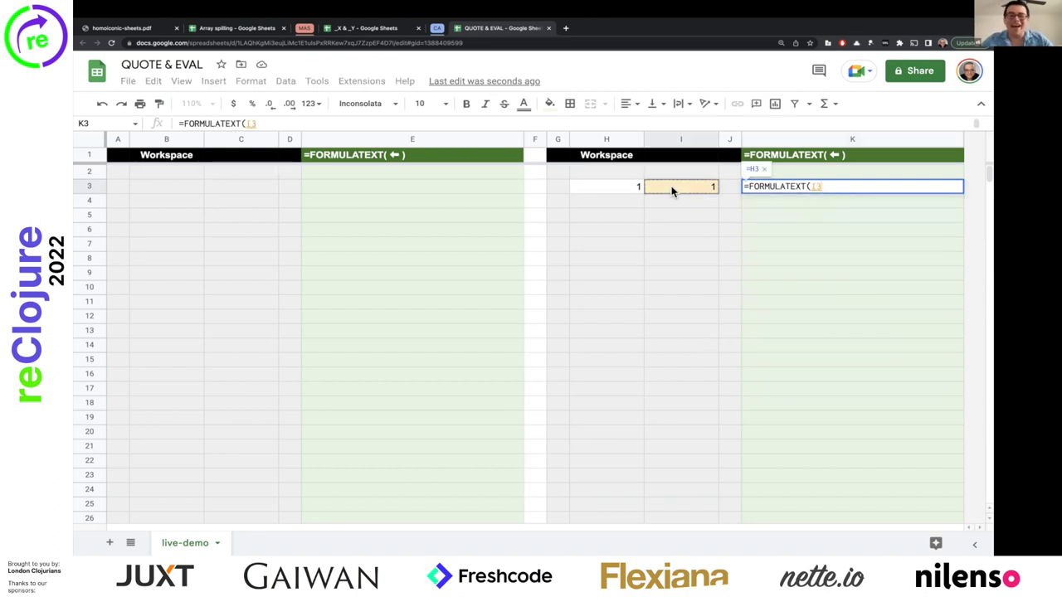
key("Return")
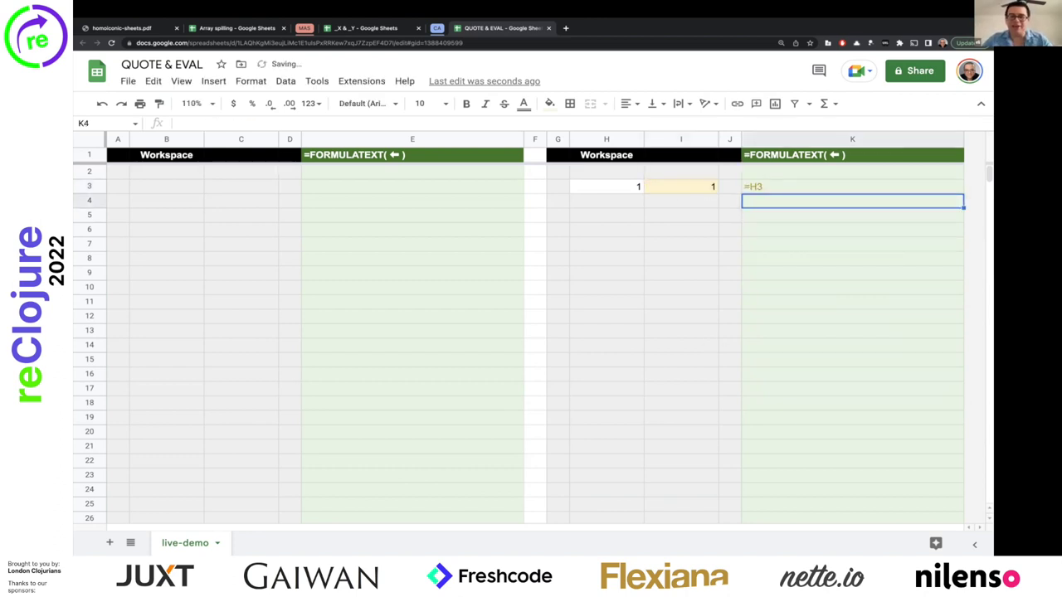
left_click(806, 190)
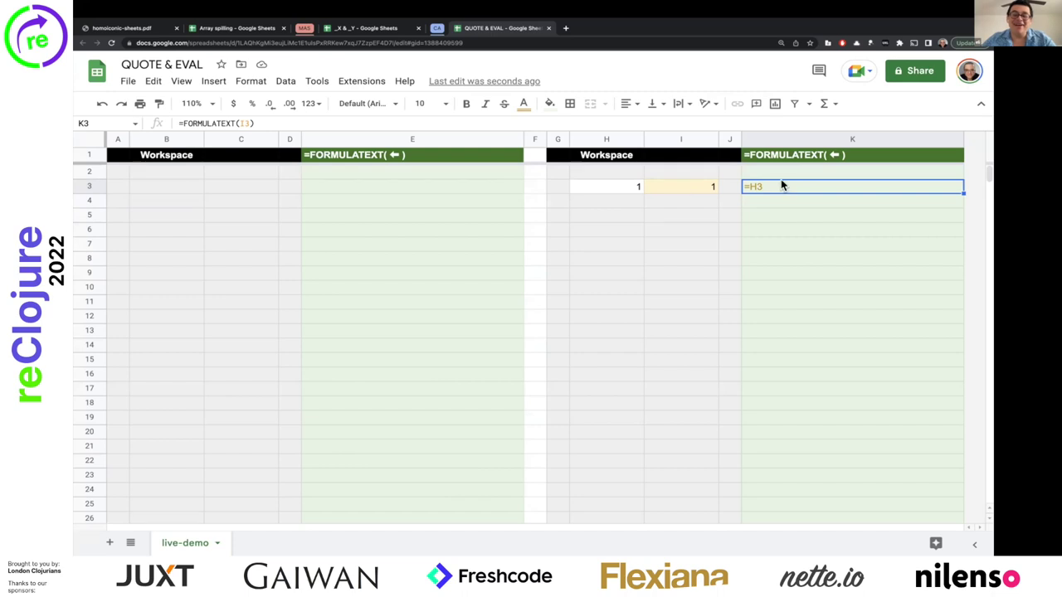
Step: Fill the two-by-two range H5:I6 with four different lowercase first names as sample data
left_click(608, 215)
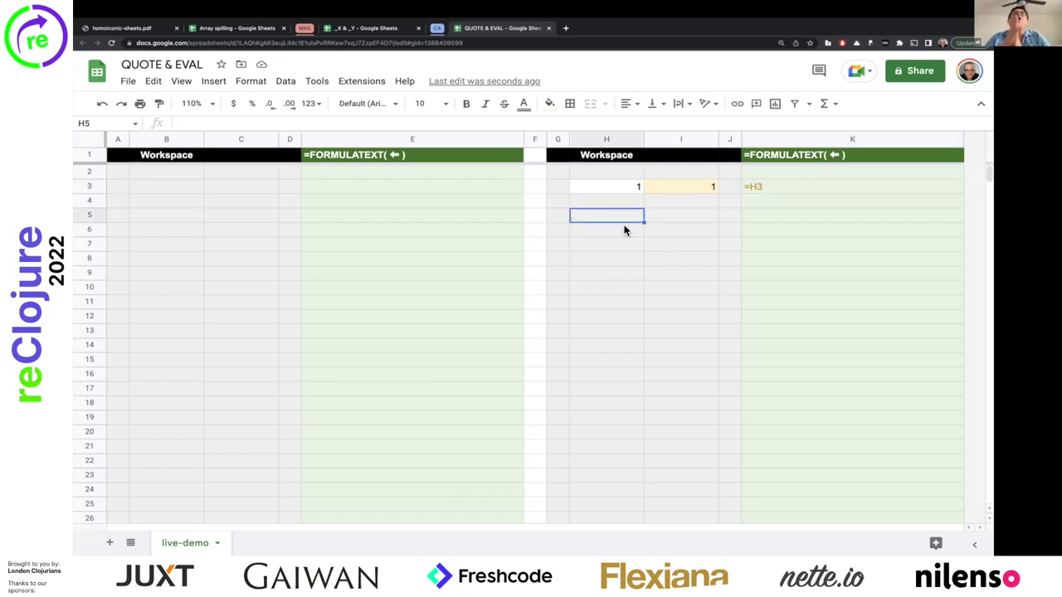
type("alice")
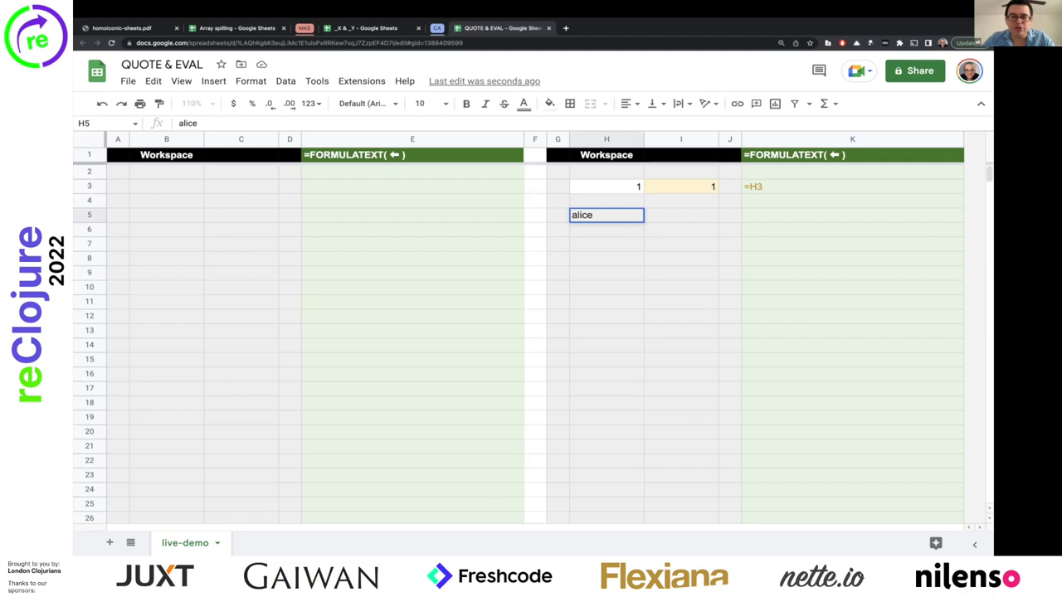
key("Tab")
type("bob")
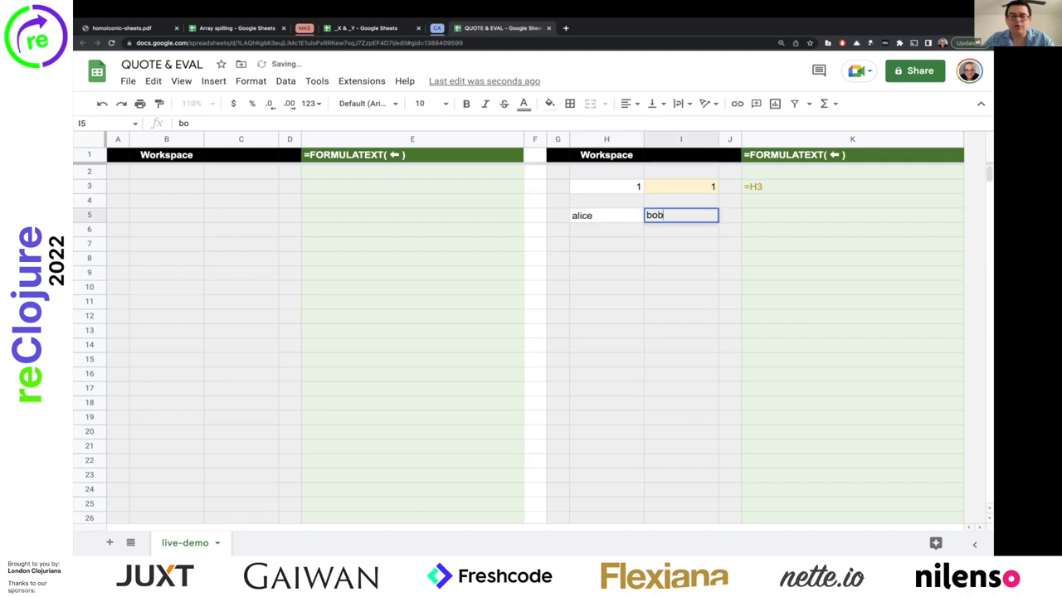
key("Return")
type("charlie")
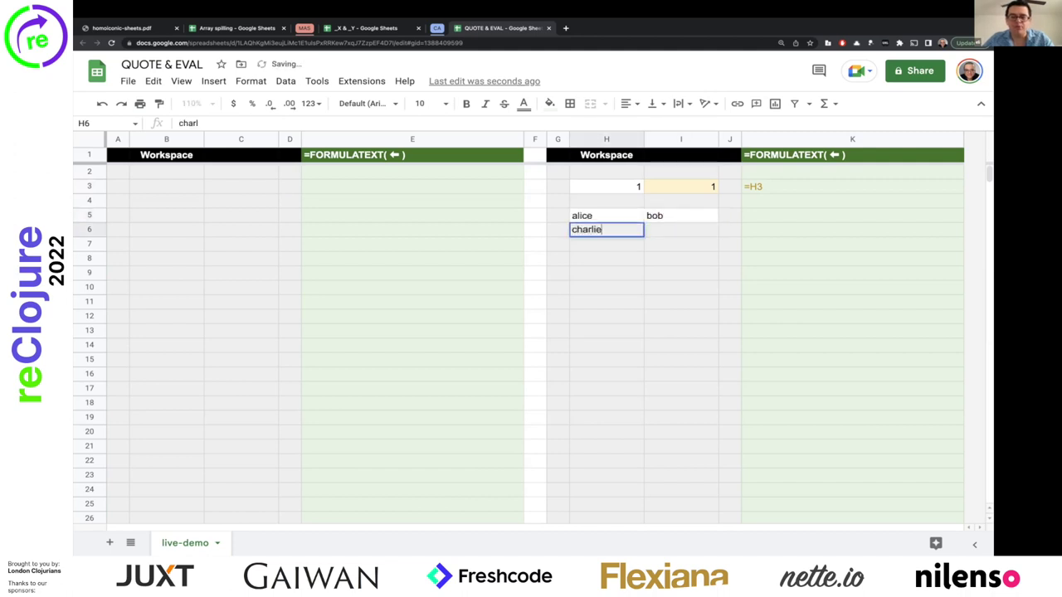
key("Tab")
type("eunice")
key("Return")
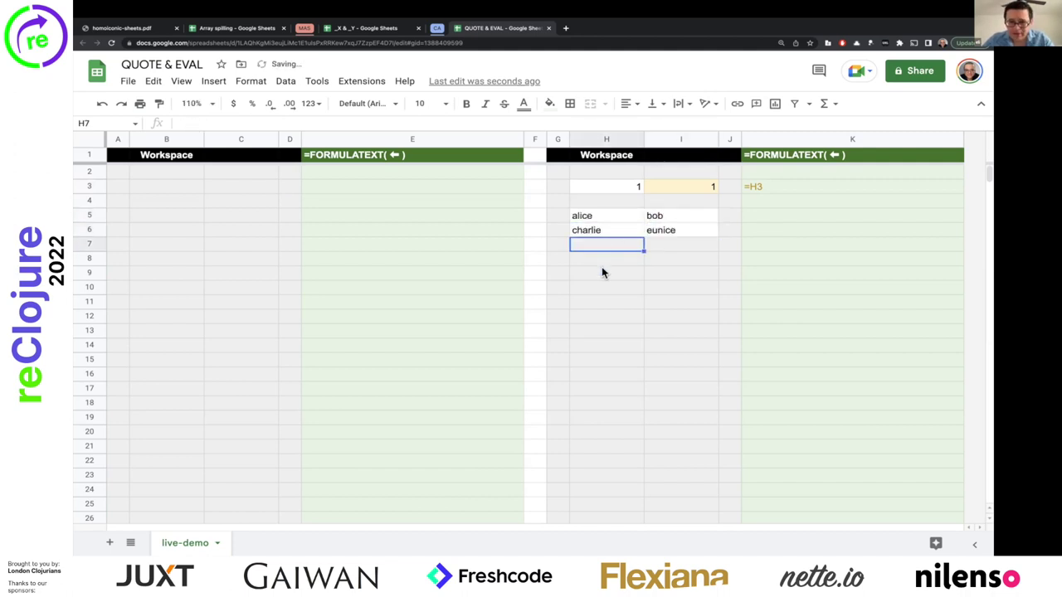
Step: Enter the array formula ={H5:I6} in cell H8 to mirror the block of names
left_click(601, 262)
type("=(")
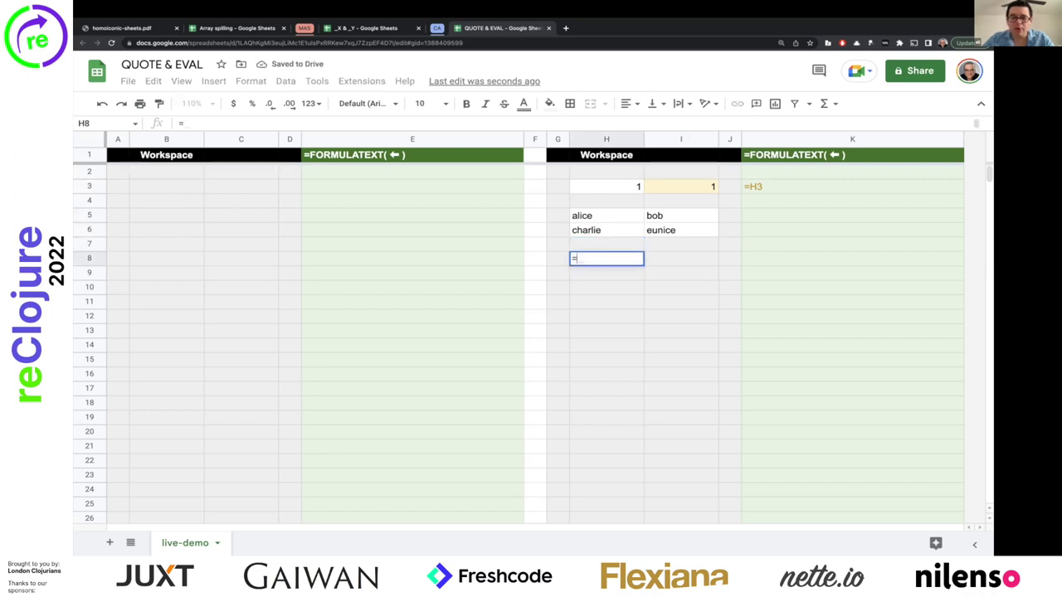
left_click(581, 215)
left_click_drag(582, 215, 670, 230)
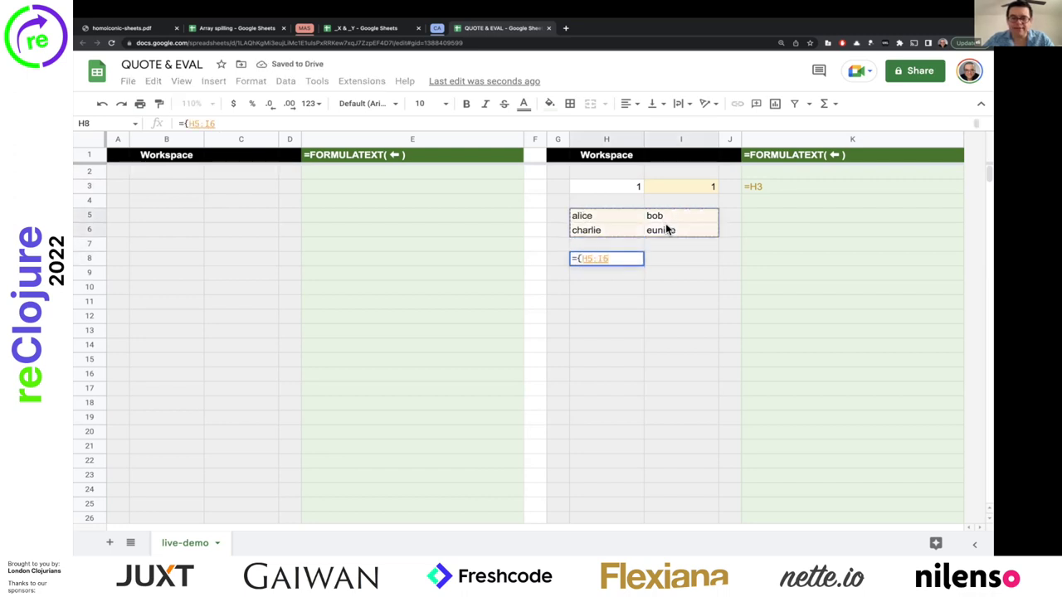
type("}")
key("Return")
Step: Wrap the array in H8 in XY_SUB with coordinate {1,2} and a capitalized, quoted first name as the substitute
left_click(606, 259)
key("Return")
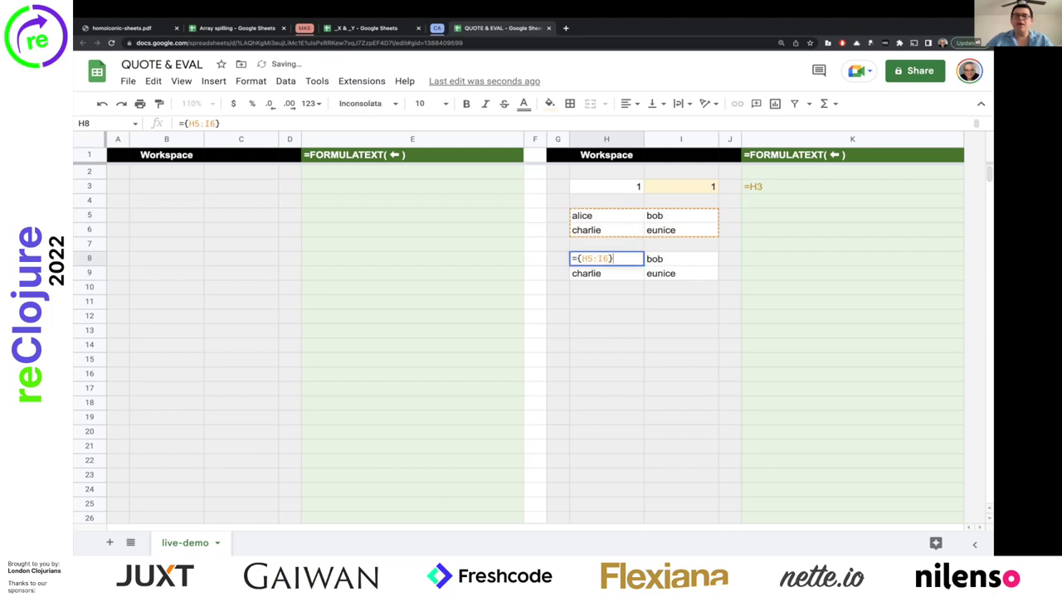
type("XY_")
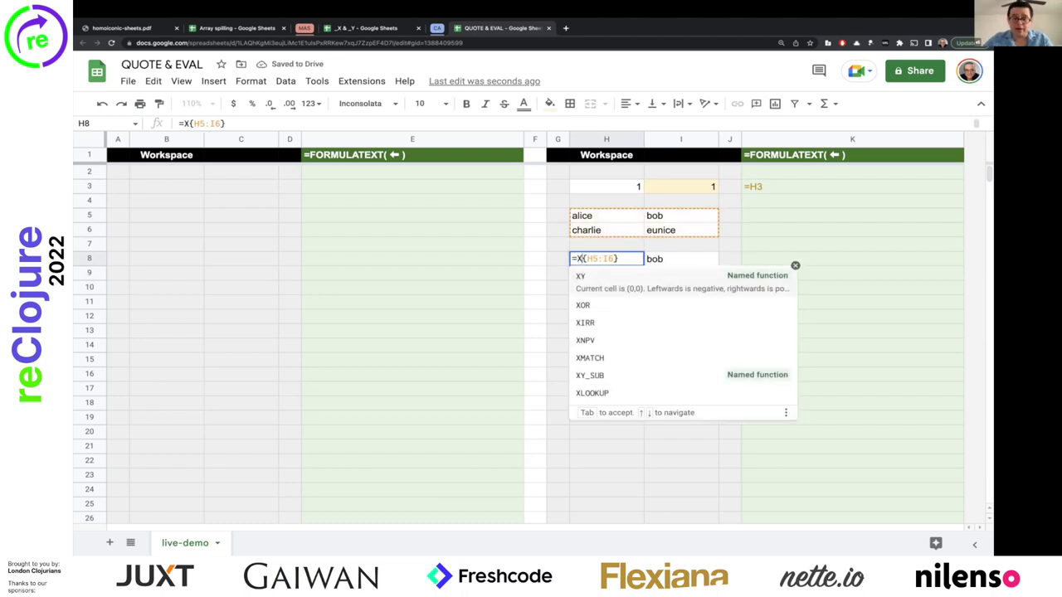
type("SUB")
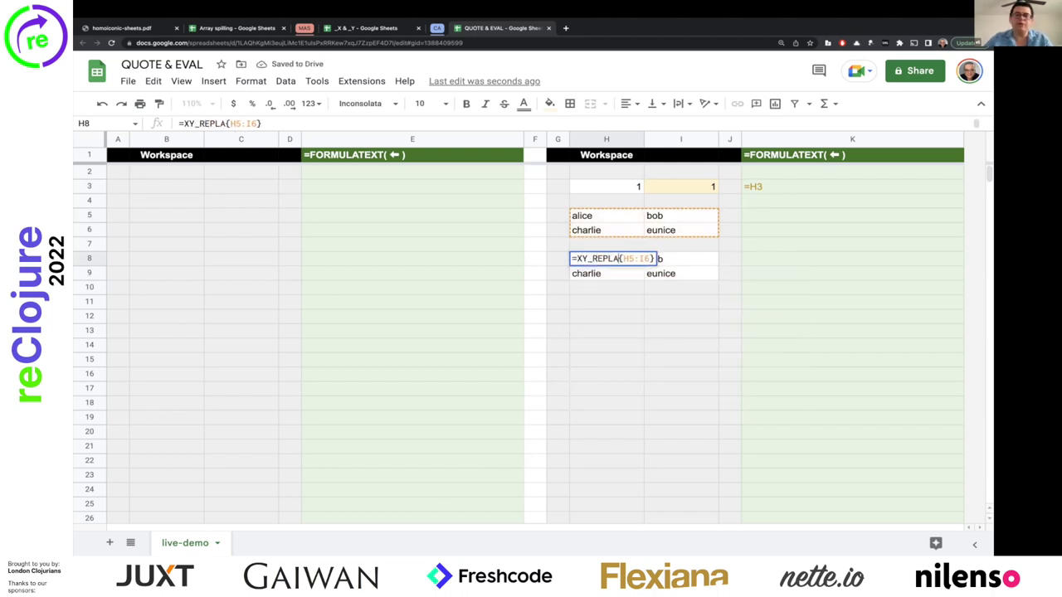
type("({H5:I6}")
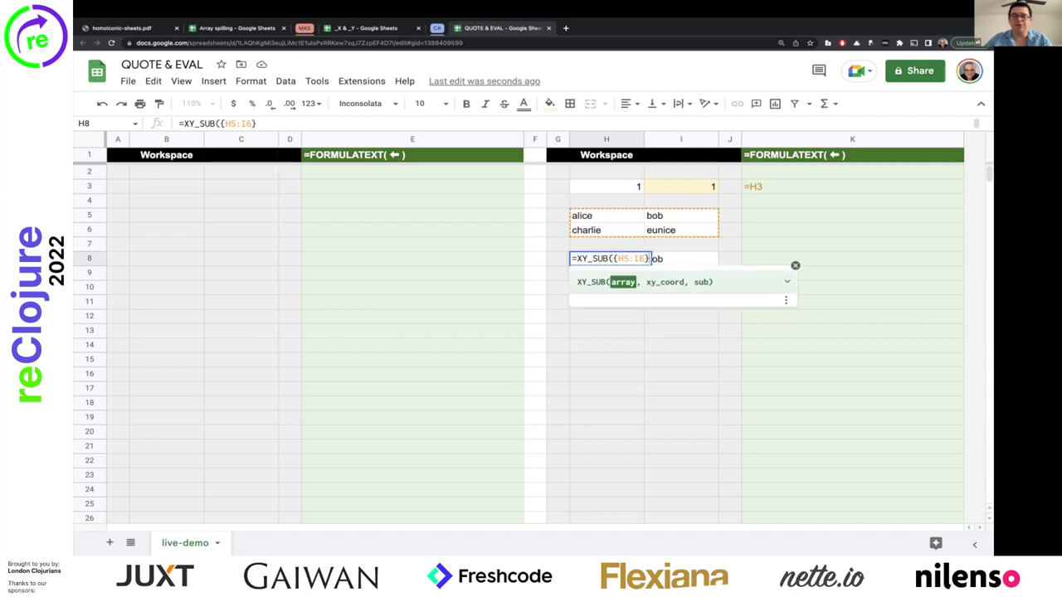
type(", {1,2}")
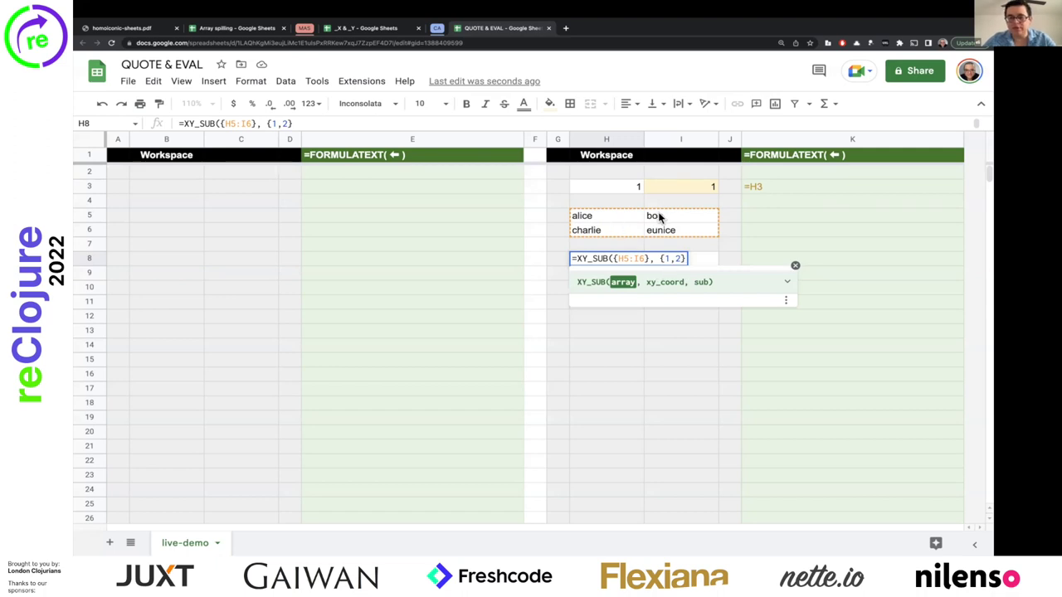
type(", ")
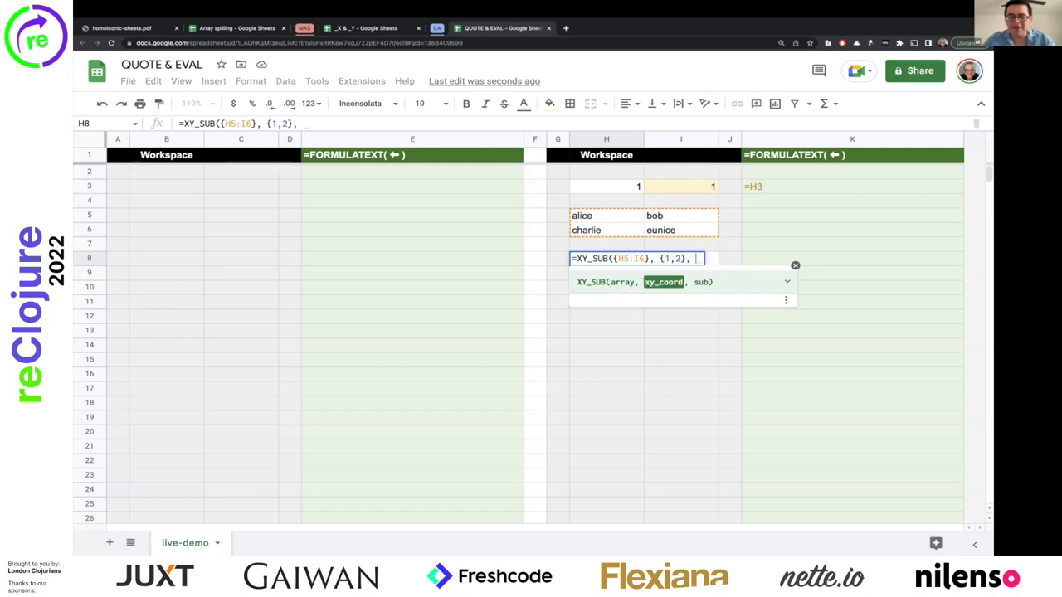
type("\"Bia")
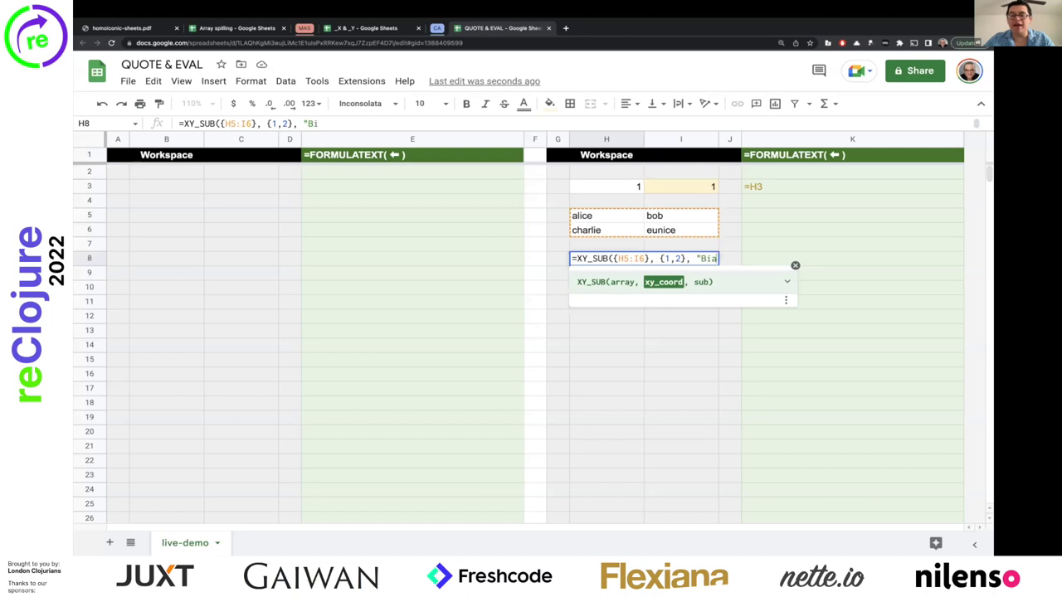
type("nca\")")
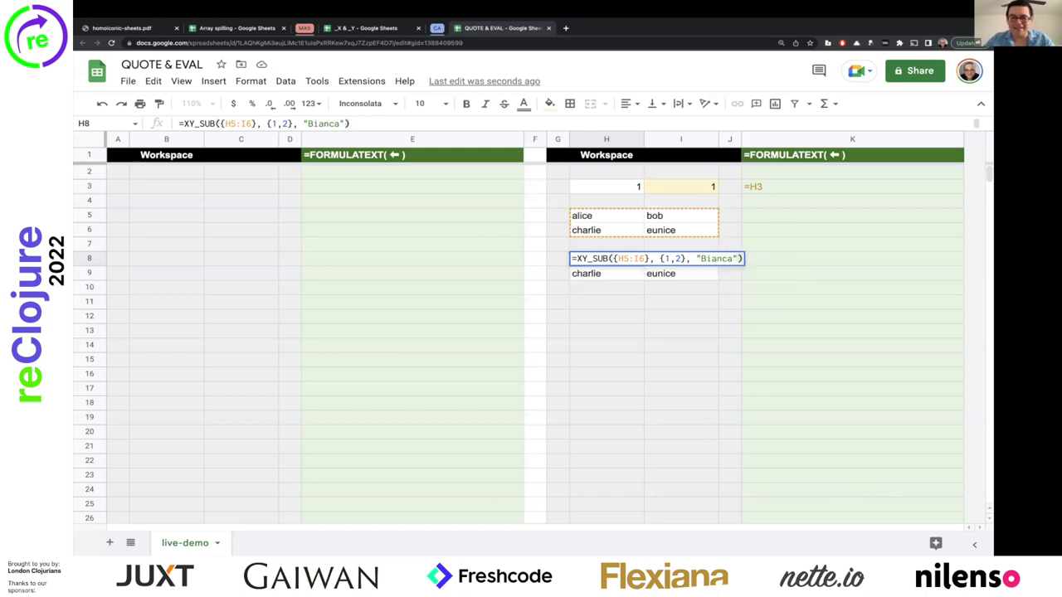
key("Return")
Step: Copy the FORMULATEXT formula from K3 into K8
key("Right")
key("Right")
key("Right")
key("Up")
key("Up")
key("Up")
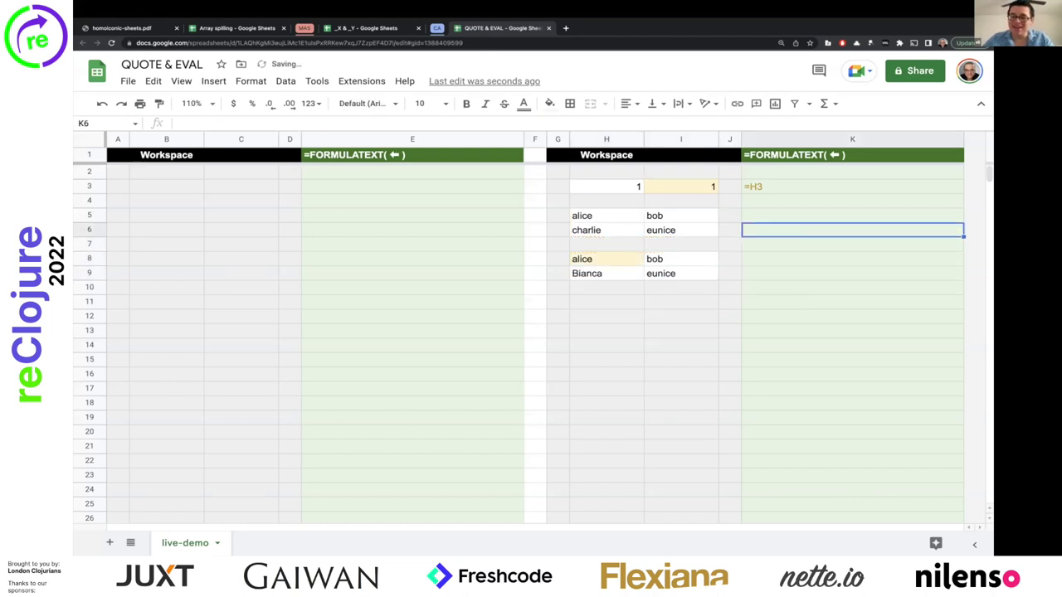
key("Up")
key("Up")
key("Up")
key("ctrl+c")
key("Down")
key("Down")
key("Down")
key("Down")
key("Down")
key("ctrl+v")
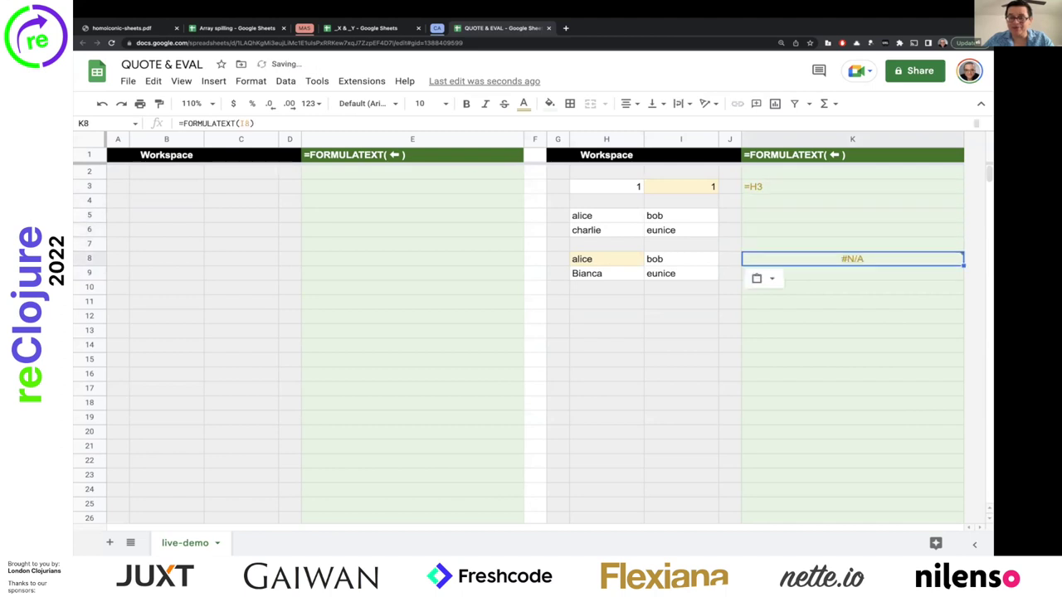
Step: Change the reference in K8 so the formula reads =FORMULATEXT(H8)
key("Return")
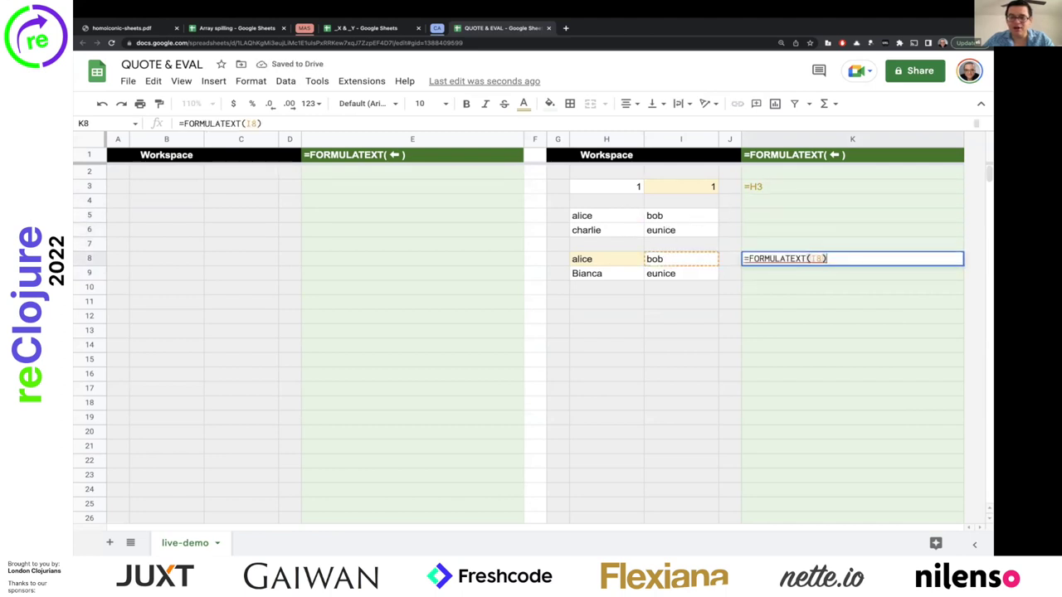
key("Left")
key("BackSpace")
key("BackSpace")
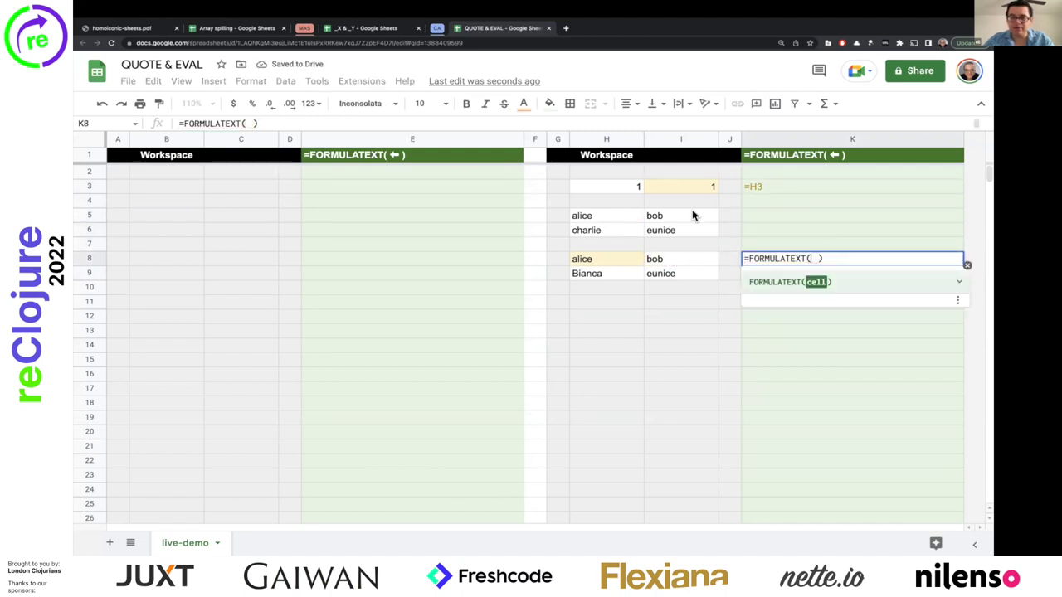
left_click(607, 254)
key("Return")
key("Up")
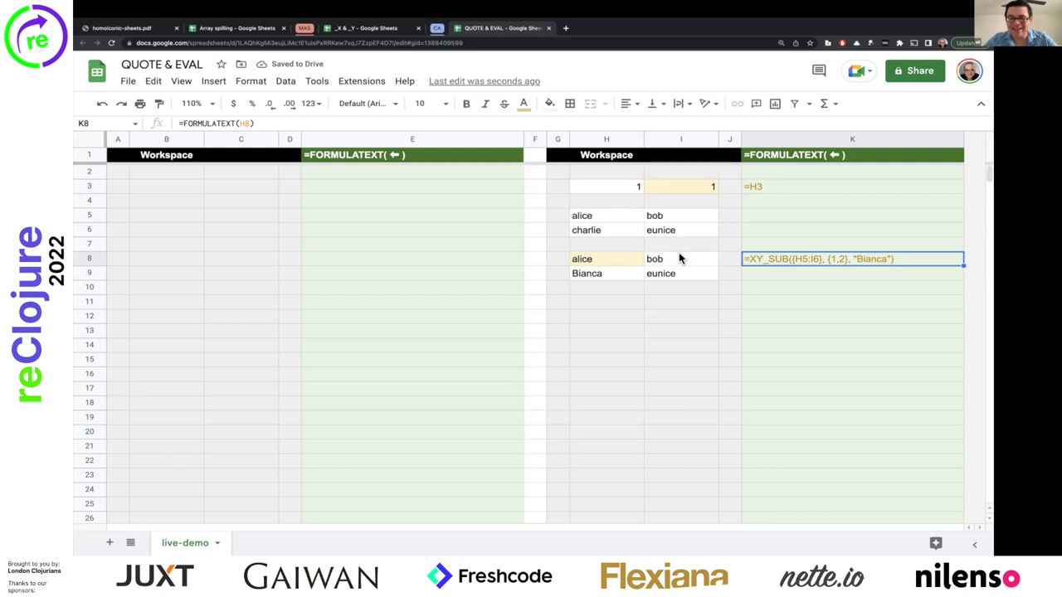
Step: Set the xy_coord argument of the XY_SUB formula in H8 to {2,1}
left_click(616, 262)
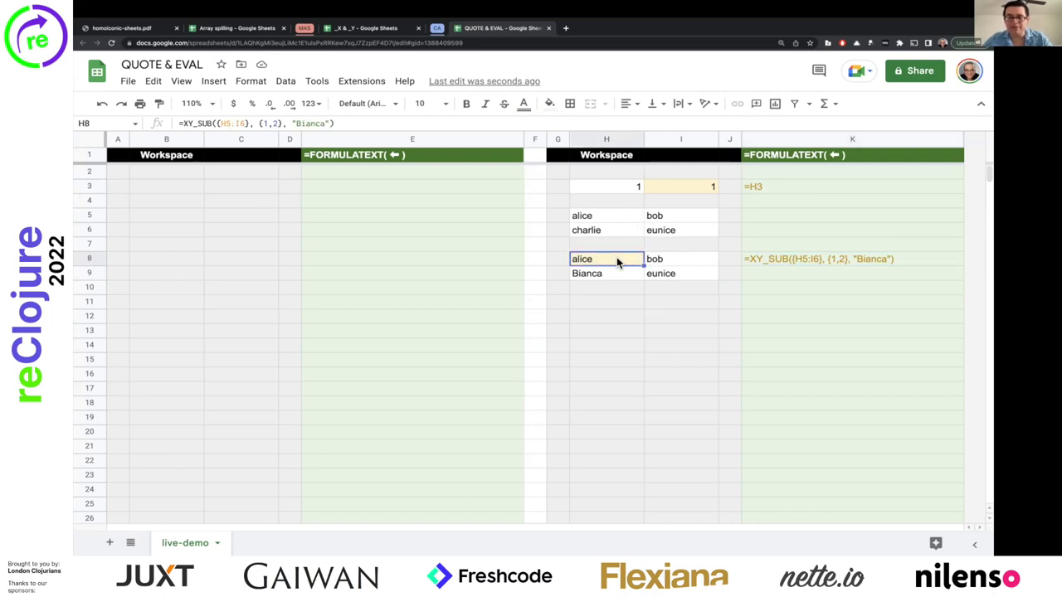
double_click(617, 258)
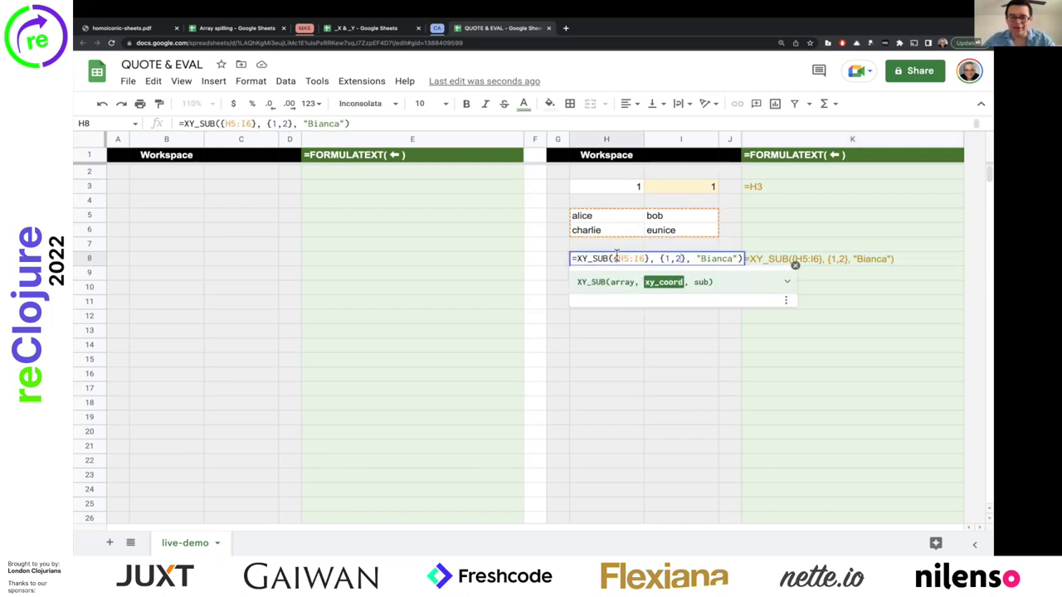
double_click(676, 258)
type("1")
key("Return")
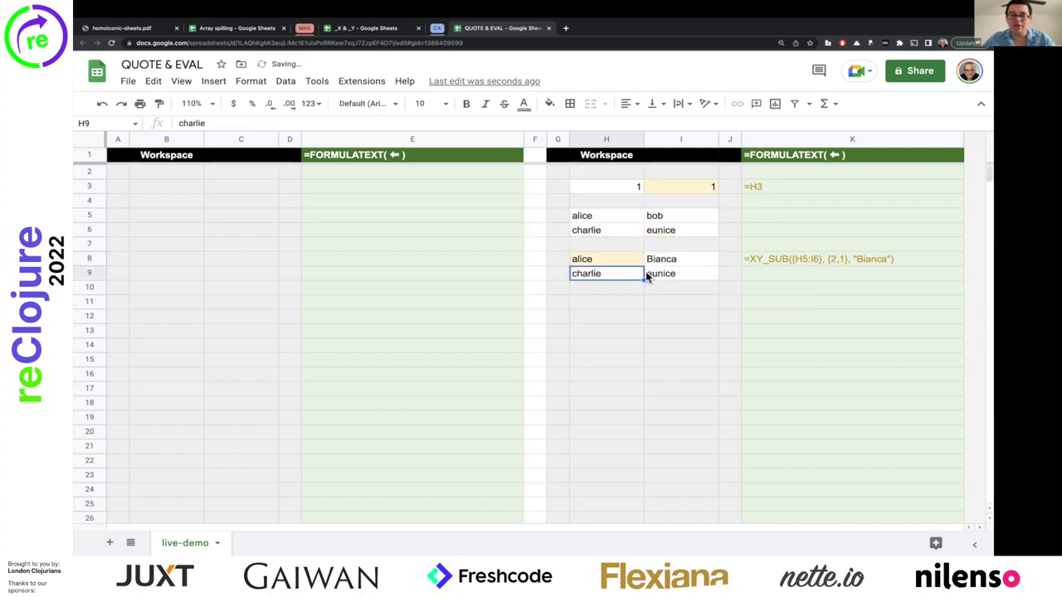
Step: Make the substitute name in H8's XY_SUB formula all lowercase and compare the original cell I5 with I8 and K8
double_click(616, 257)
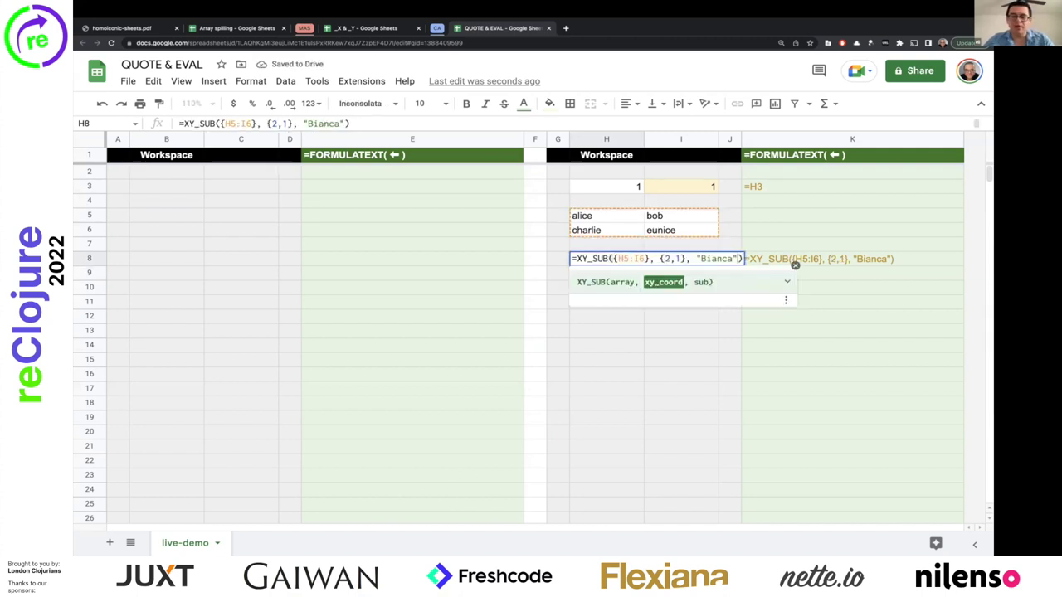
type("bianca")
key("Return")
left_click(681, 258)
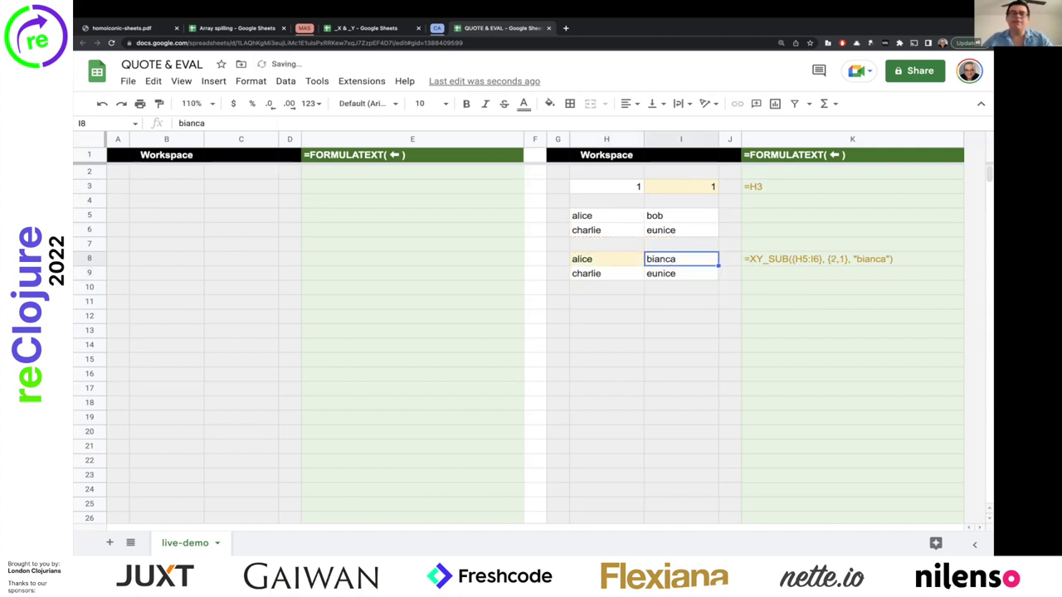
left_click(655, 218)
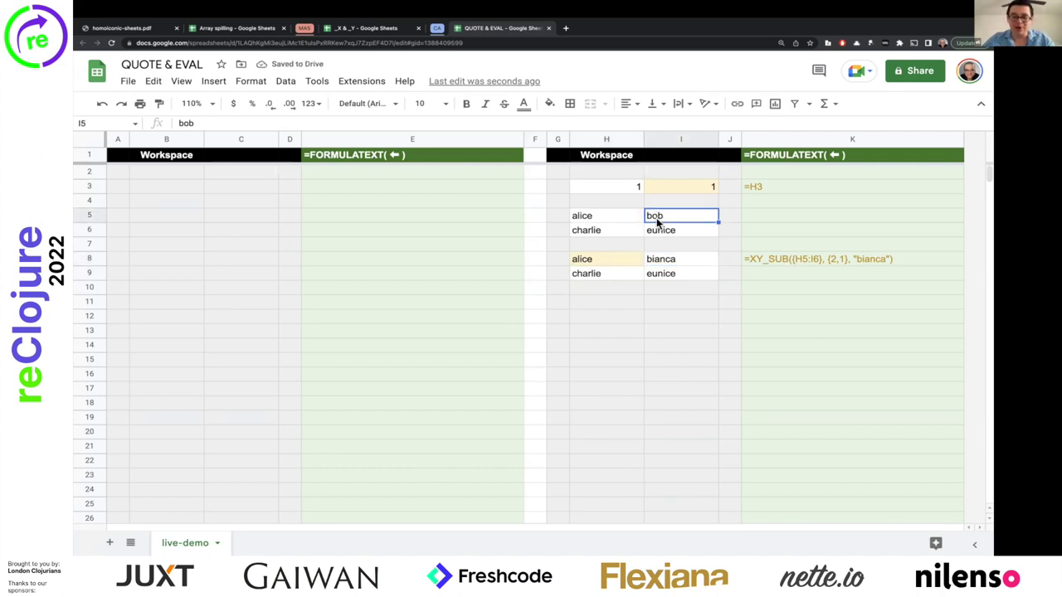
left_click(659, 259)
left_click(758, 258)
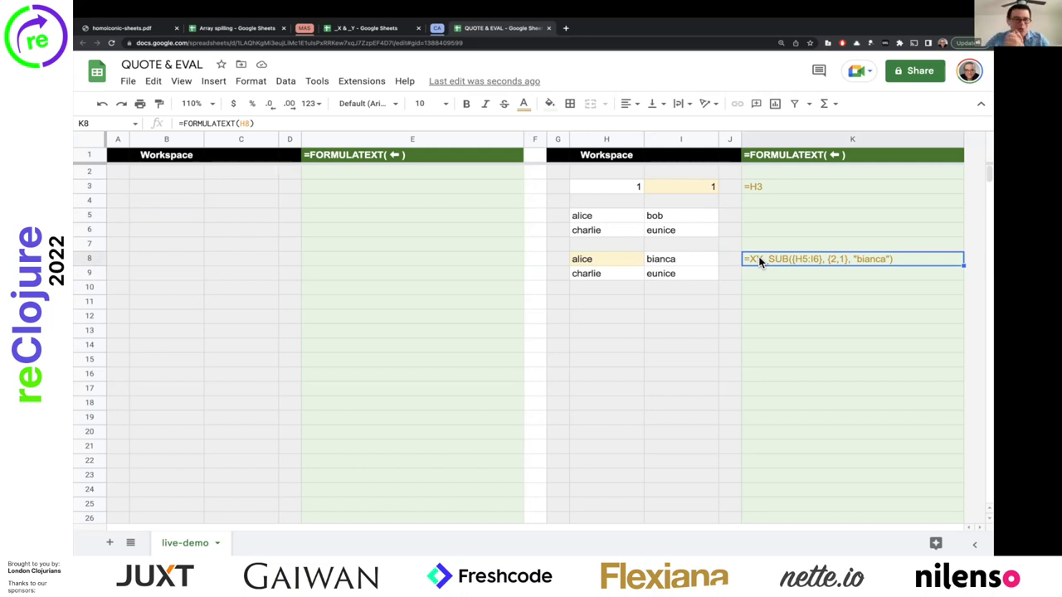
Step: Enter the heading code in cell B4 of the empty workspace on columns B and C
left_click(157, 200)
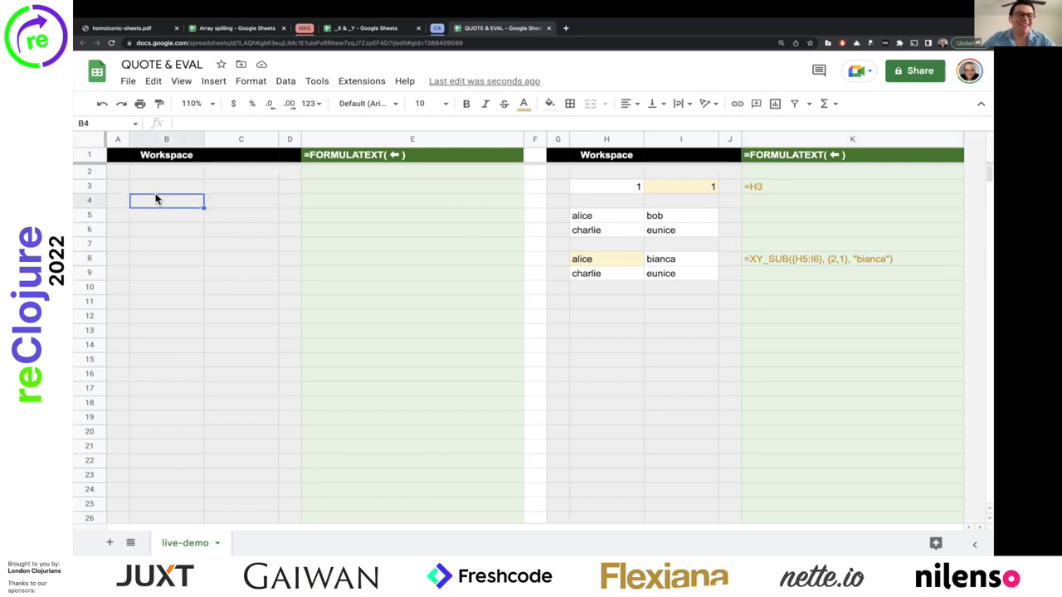
key("Up")
key("Up")
key("Down")
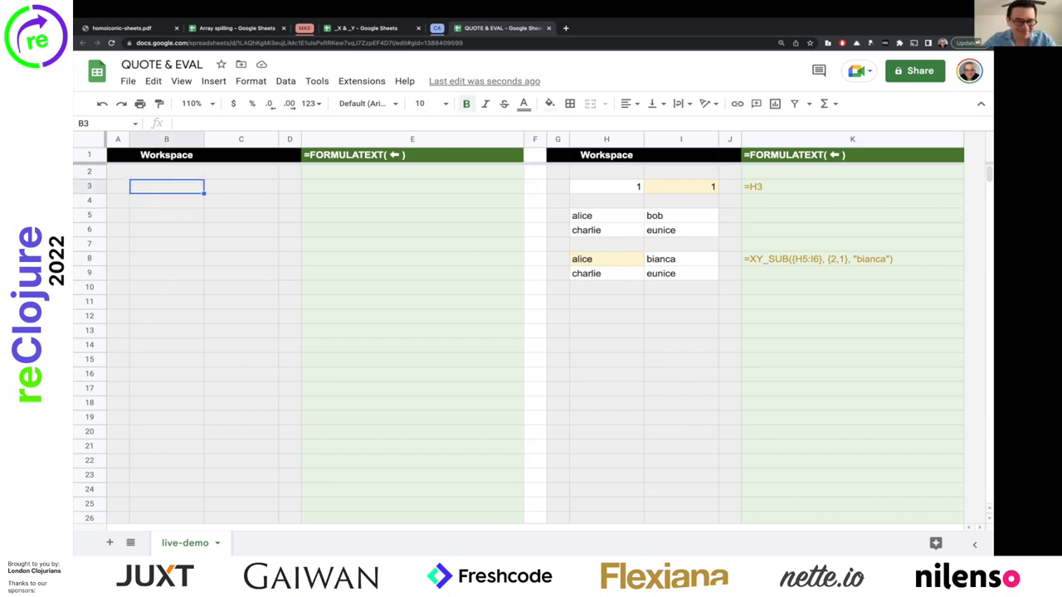
key("Down")
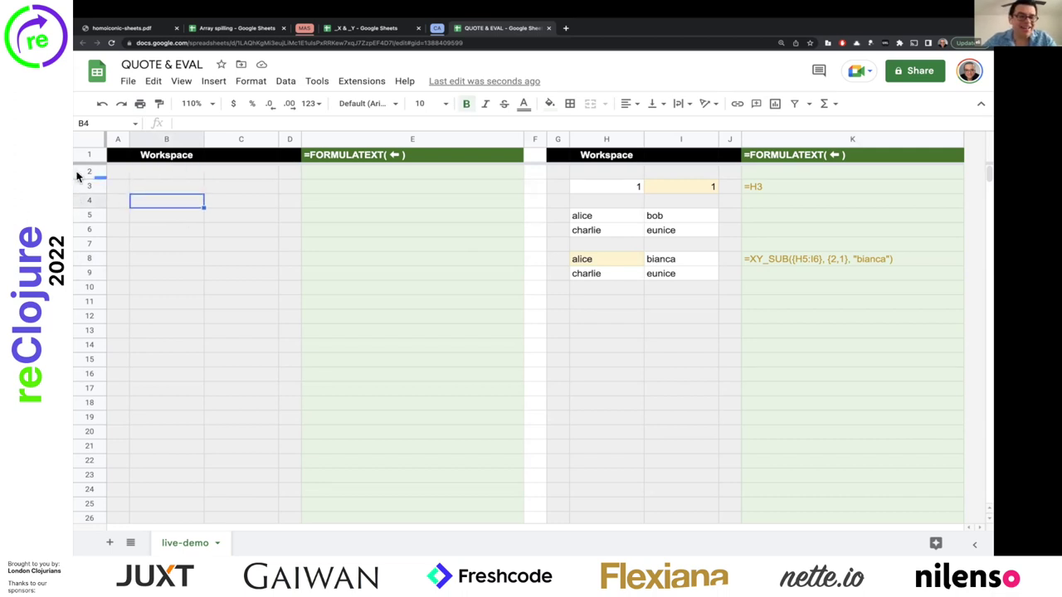
type("code")
key("Return")
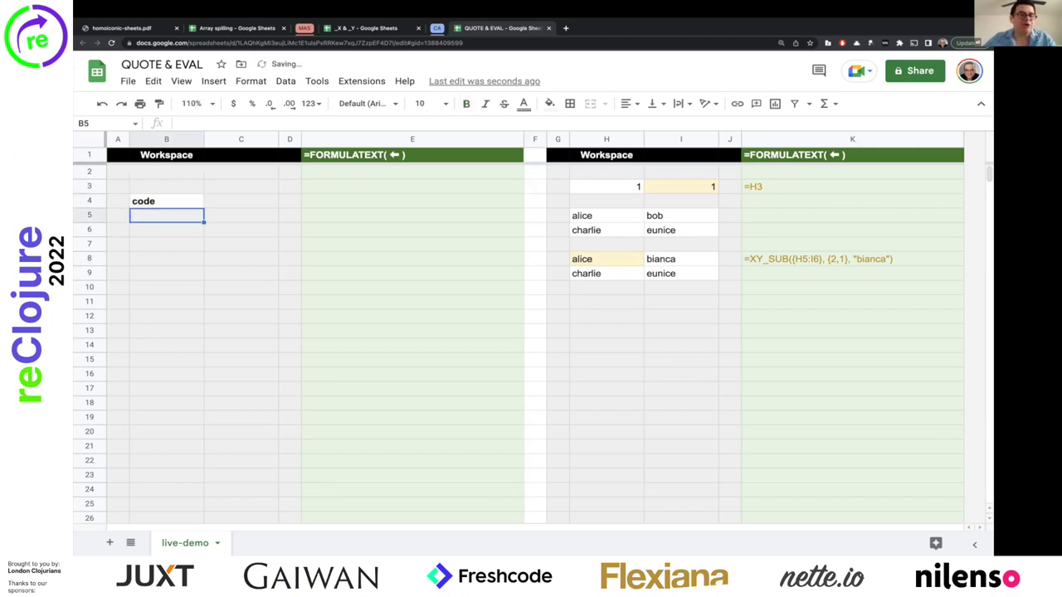
Step: Enter b in B5 and the value 15 beside it in C5
type("b")
key("Tab")
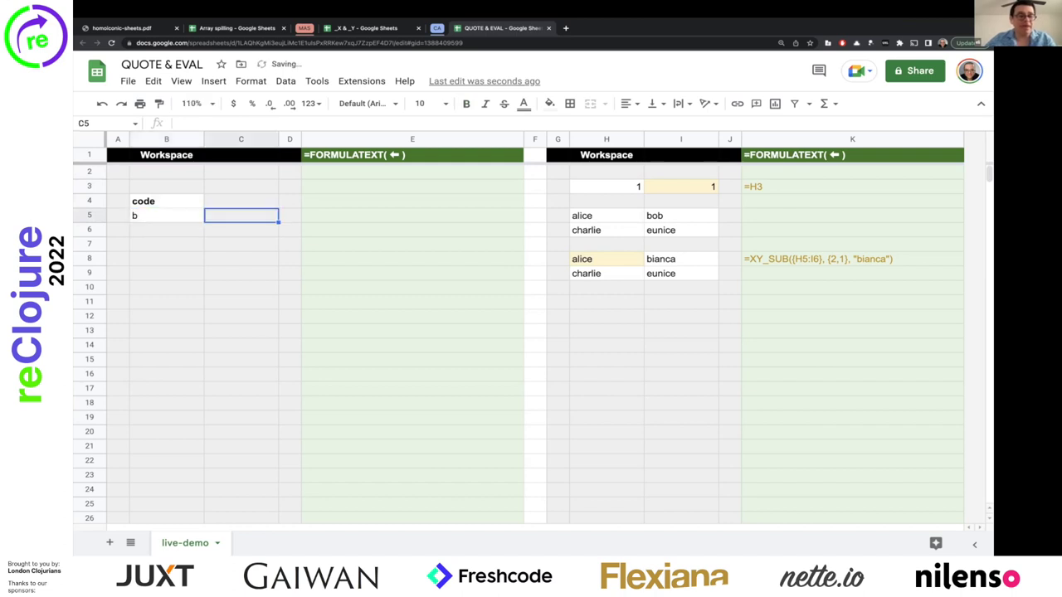
type("15")
key("Return")
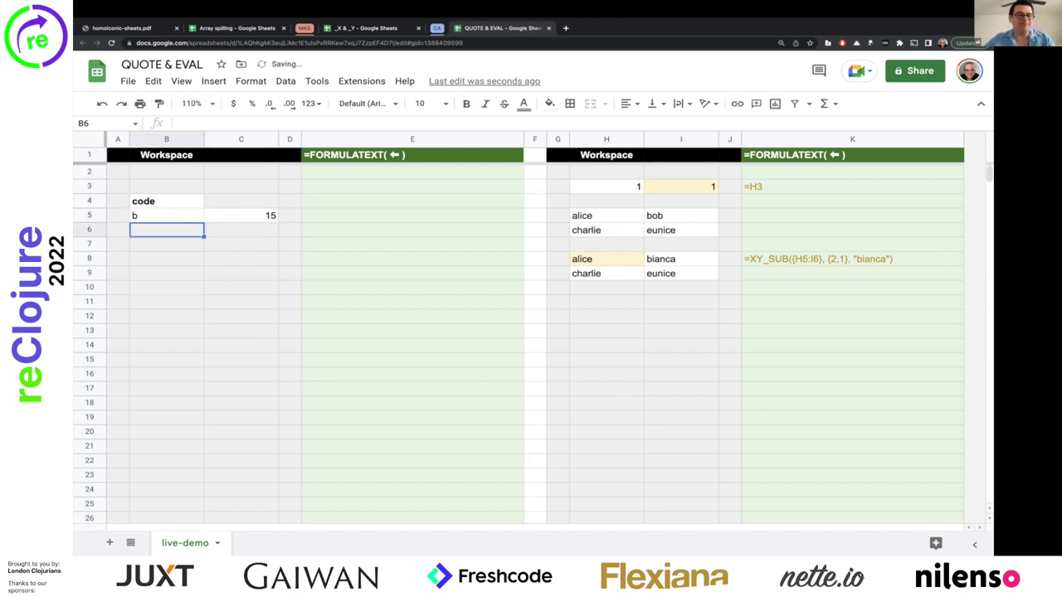
Step: Enter a in B6 and the relative reference formula =_Y(-1) beside it in C6
type("a")
key("Tab")
type("=_Y(")
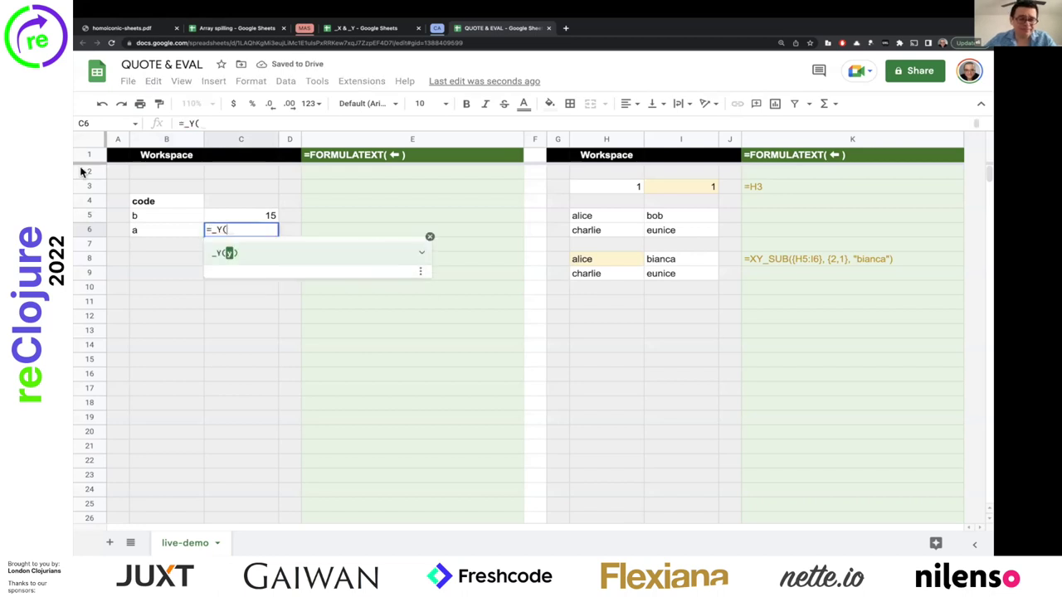
left_click(238, 219)
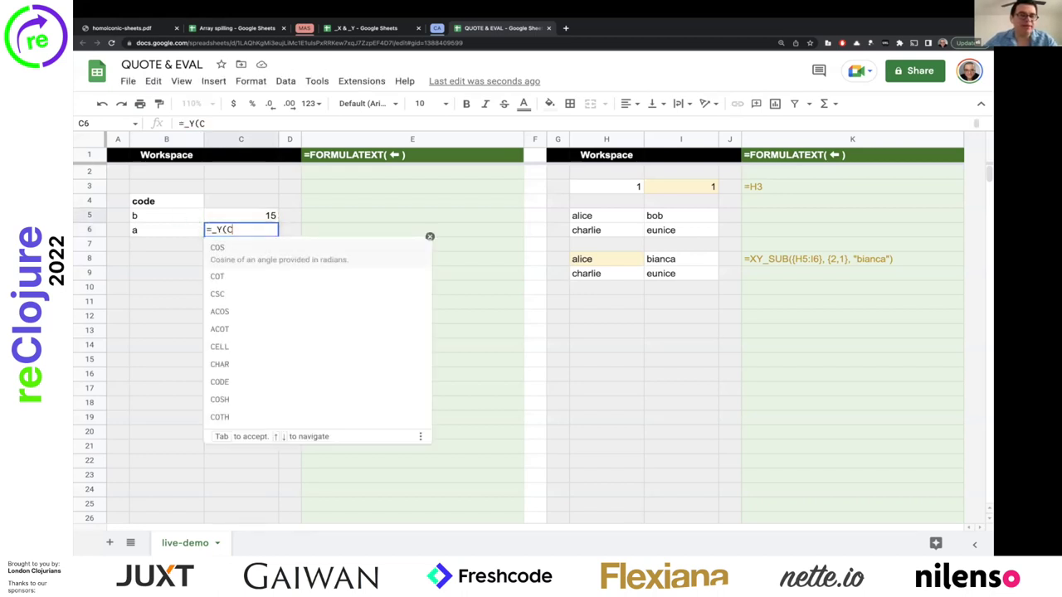
type(")")
key("Return")
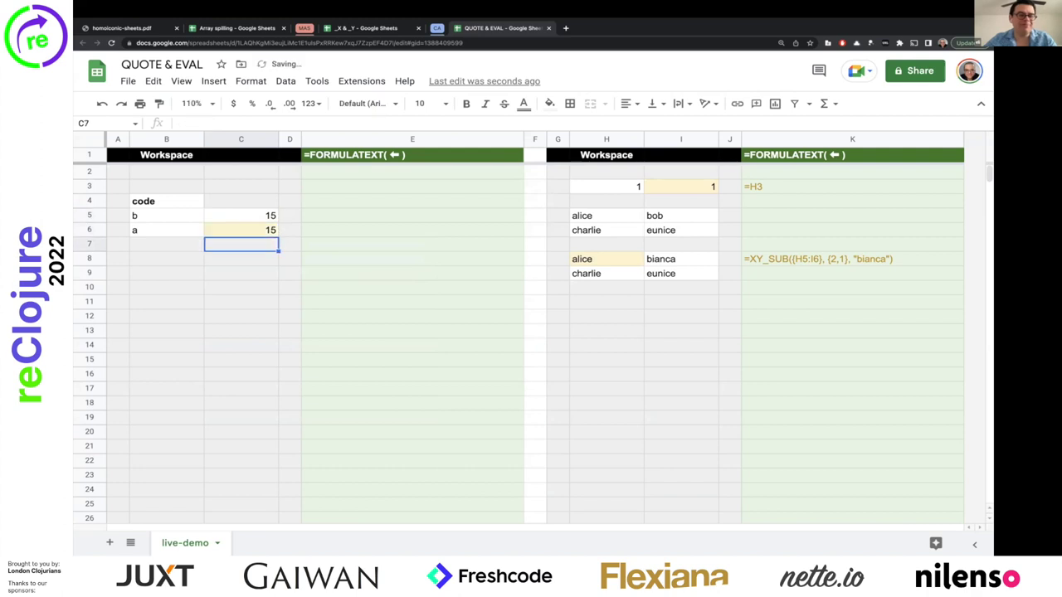
Step: Show the formula of C6 as text in E6 with FORMULATEXT
key("Right")
key("Right")
key("Up")
type("=FORMUL")
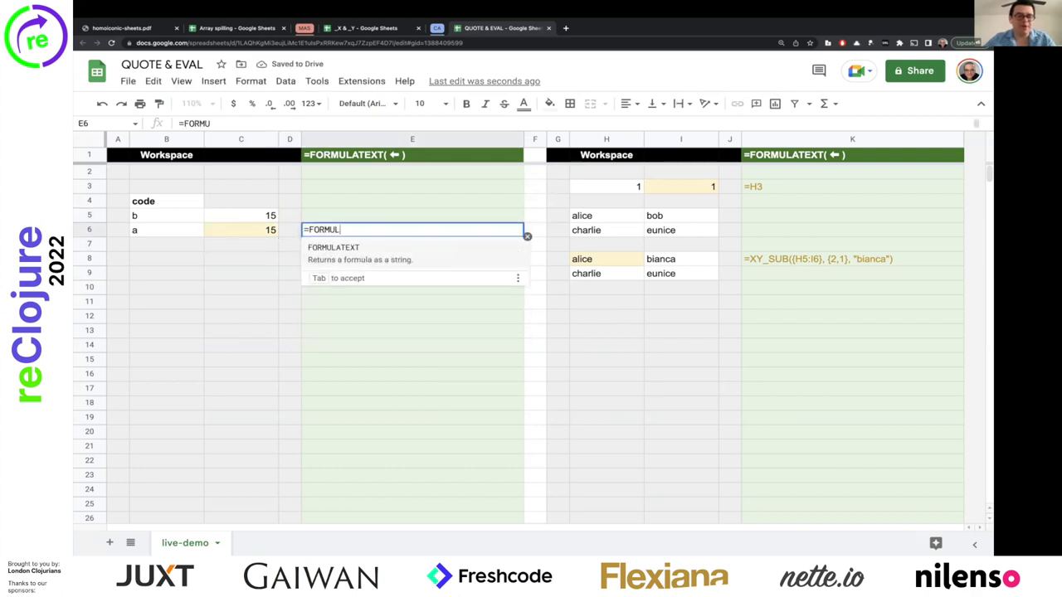
key("Tab")
left_click(244, 226)
key("Return")
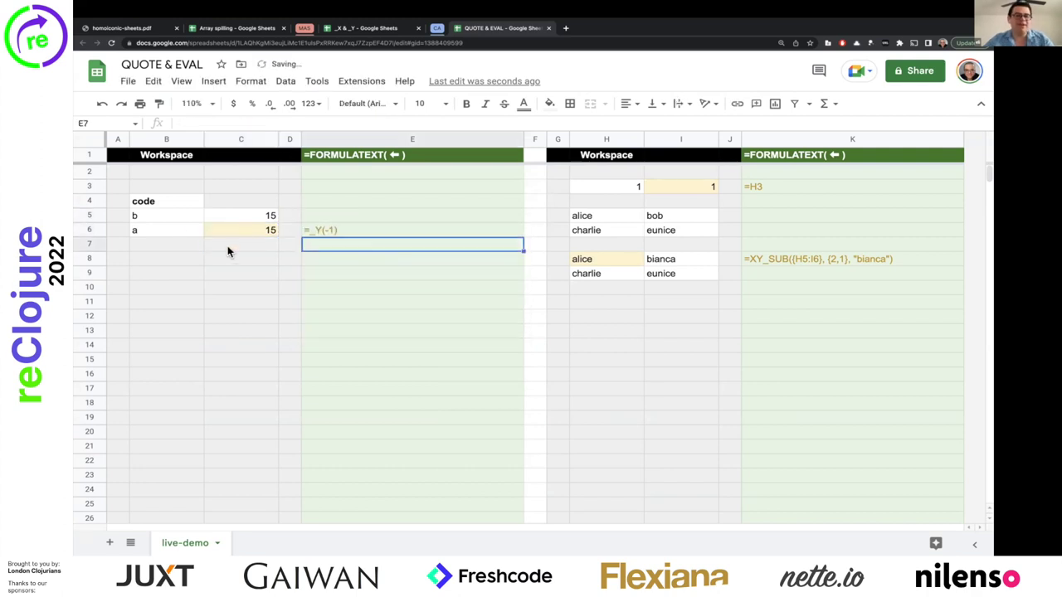
Step: Define the range B5:C6 as a named range called code
left_click_drag(164, 217, 225, 230)
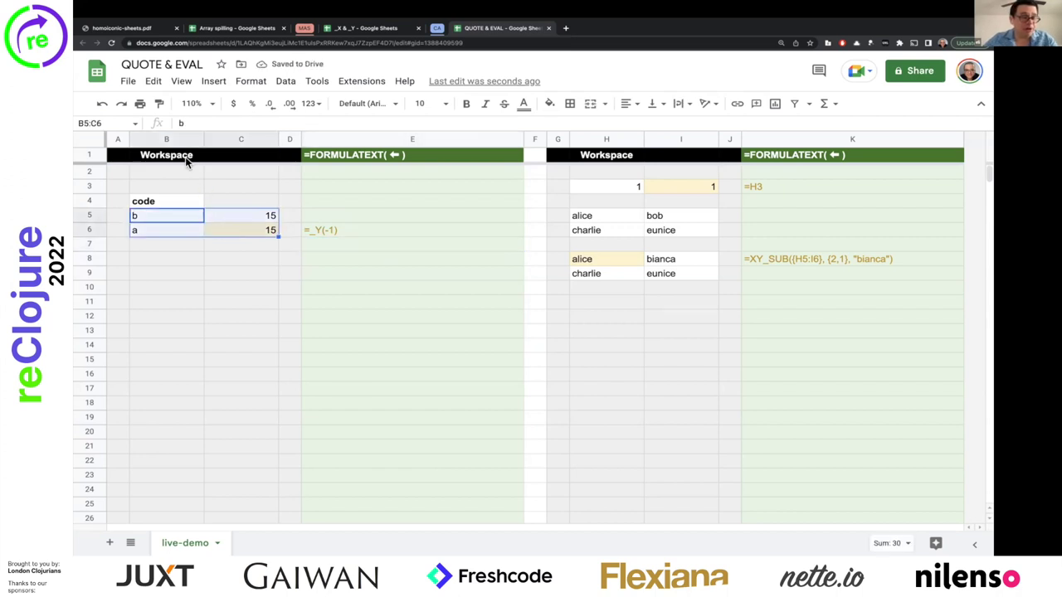
left_click(107, 121)
type("code")
key("Return")
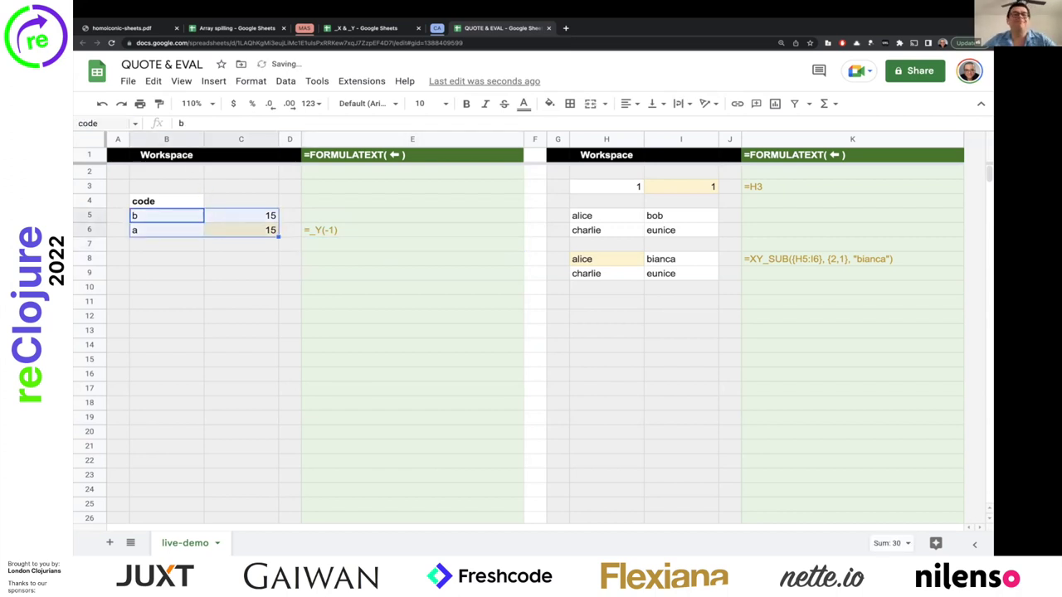
Step: Enter the array formula ={code} in B8 to reproduce the named range
left_click(165, 262)
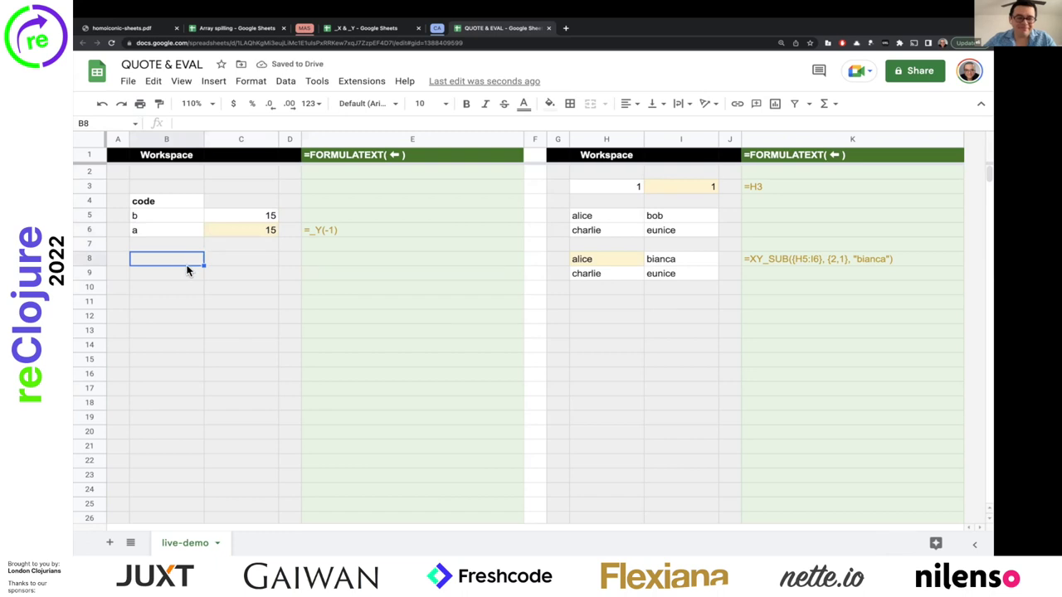
type("=(")
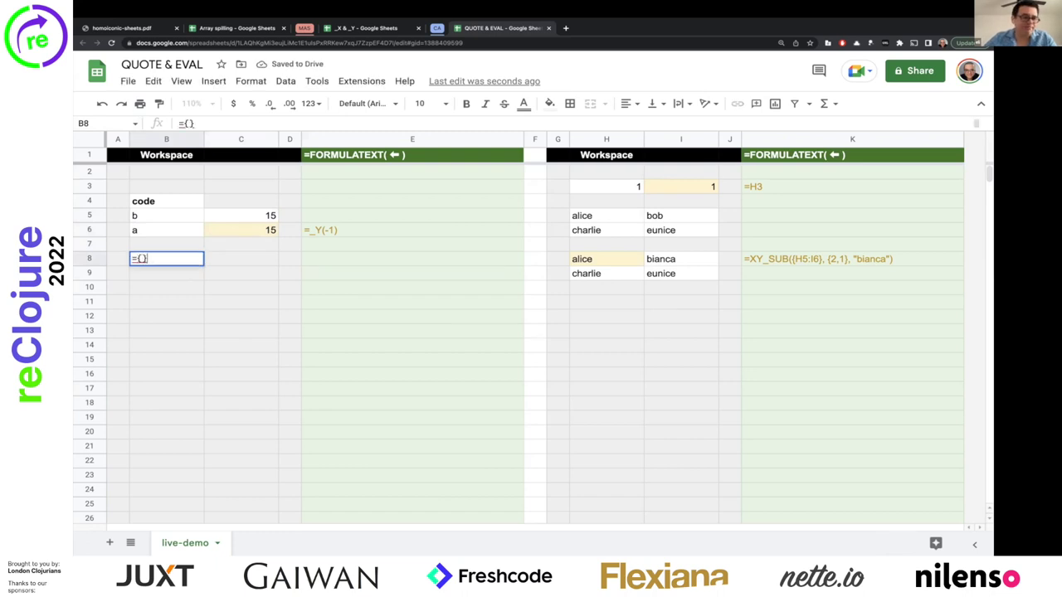
type("code")
key("Return")
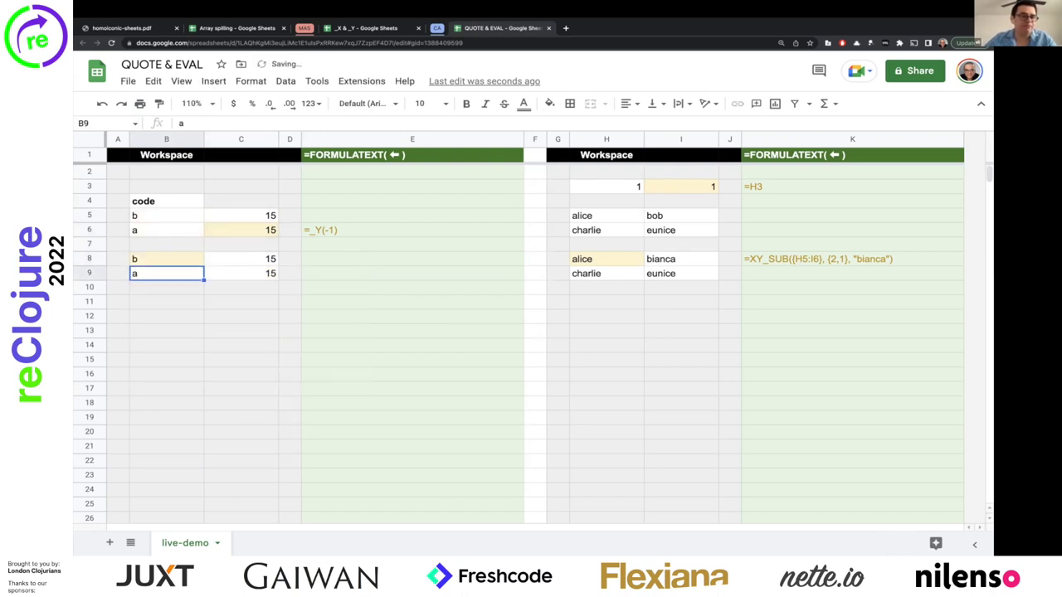
Step: Show the formula of B8 as text in E8 with FORMULATEXT
key("Up")
key("Right")
key("Right")
key("Right")
key("Up")
key("Down")
type("=")
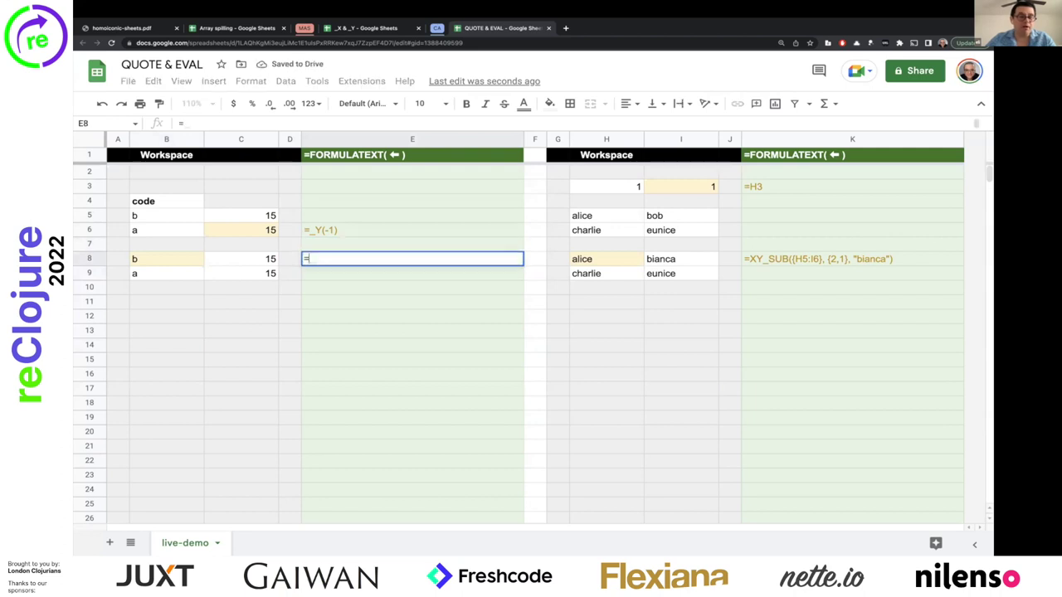
type("FORMU")
key("Tab")
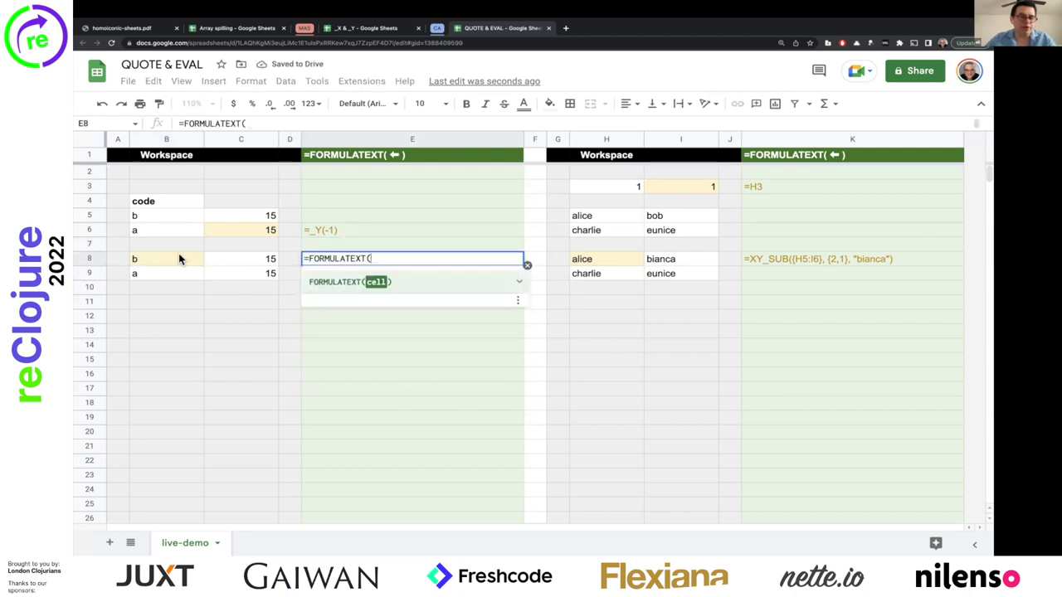
left_click(175, 253)
key("Return")
Step: Enter the formula =QUOTE(code) in B11
key("Down")
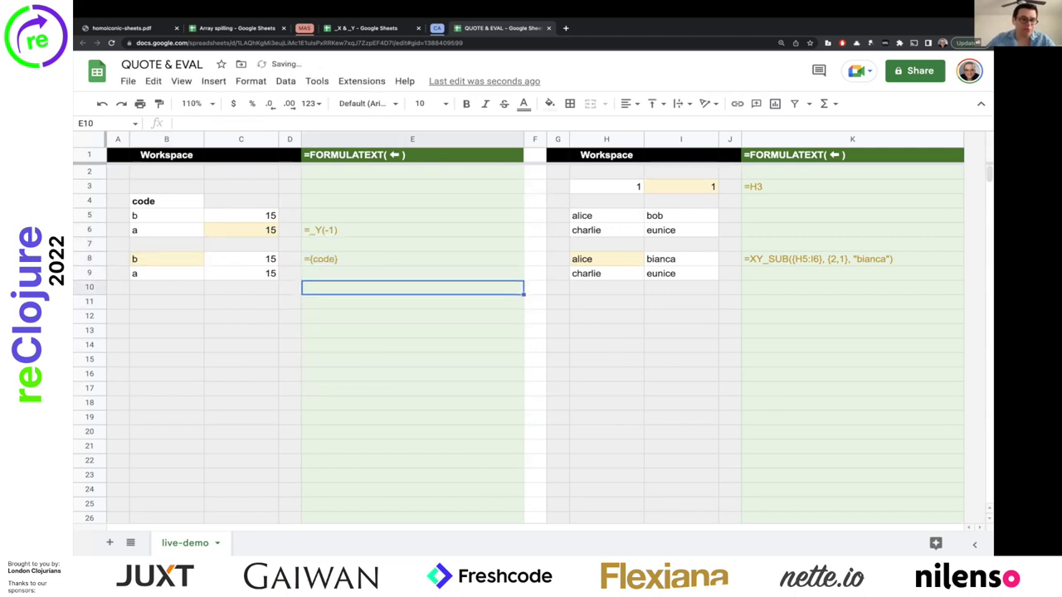
key("Down")
key("Left")
key("Left")
key("Left")
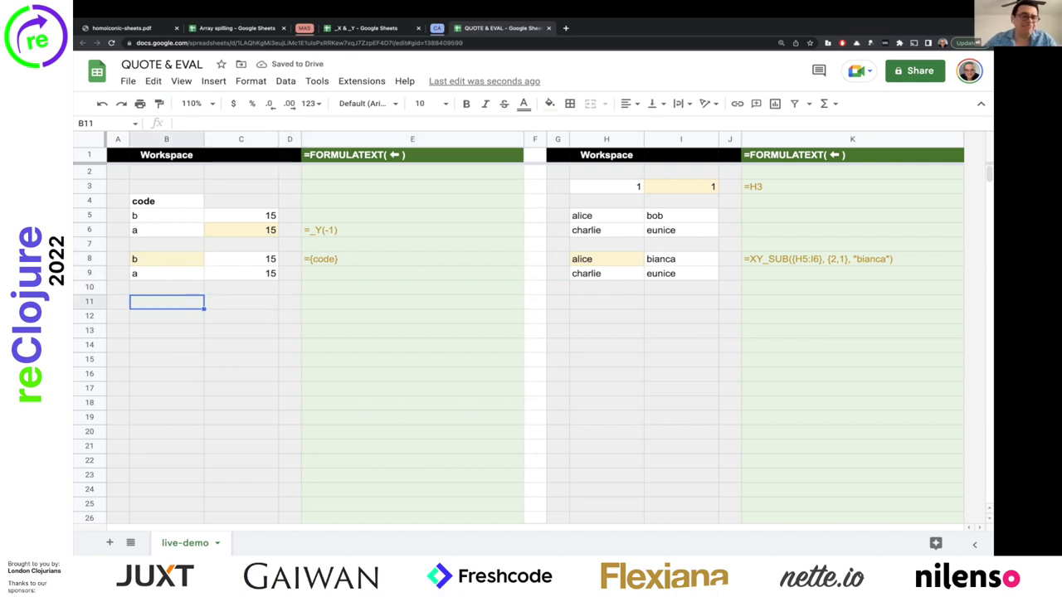
type("=")
key("Escape")
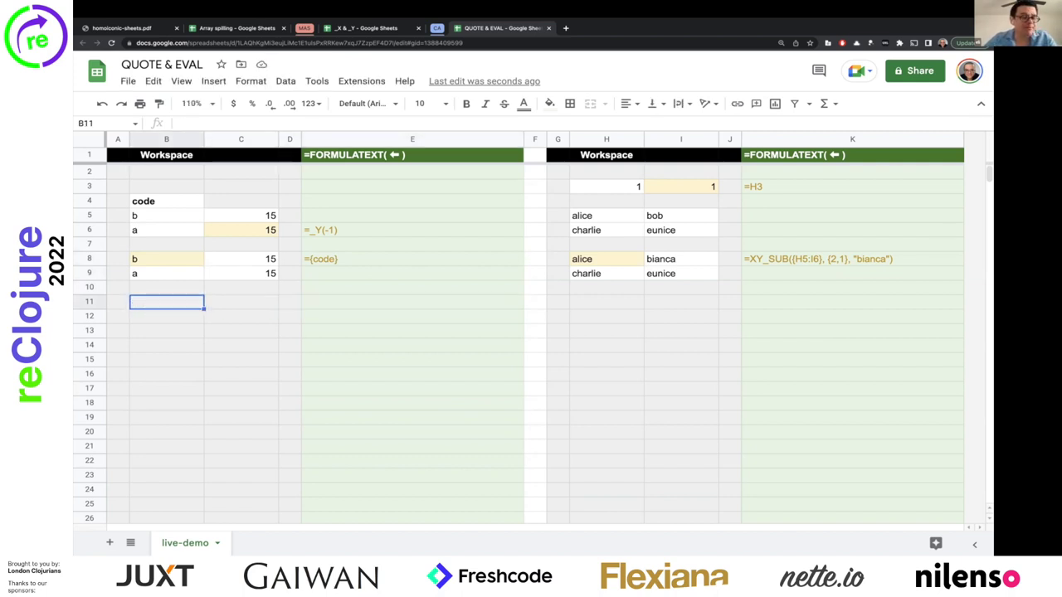
type("=QUOTE(")
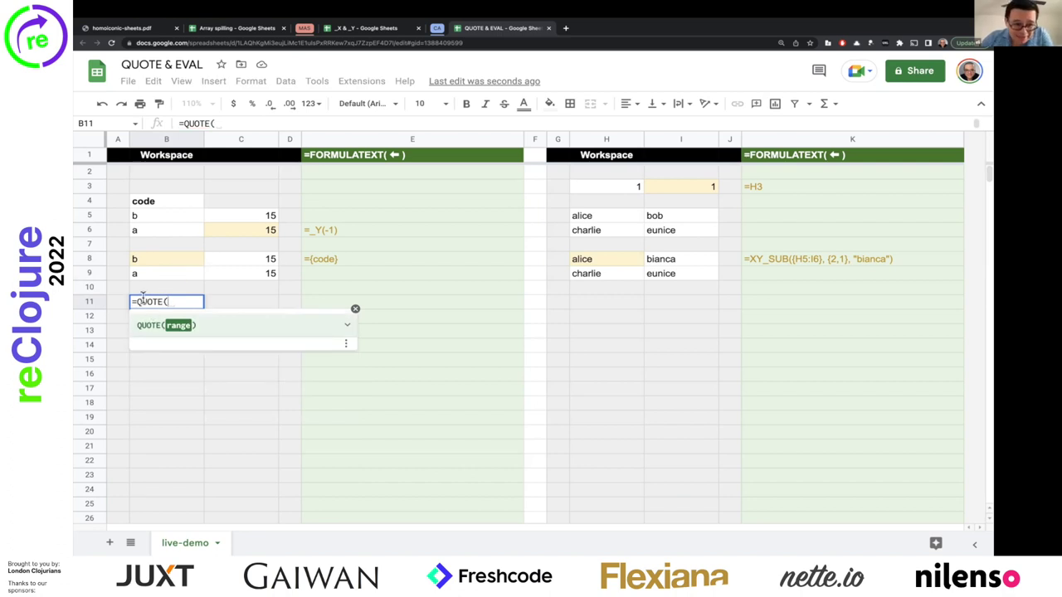
type("code)")
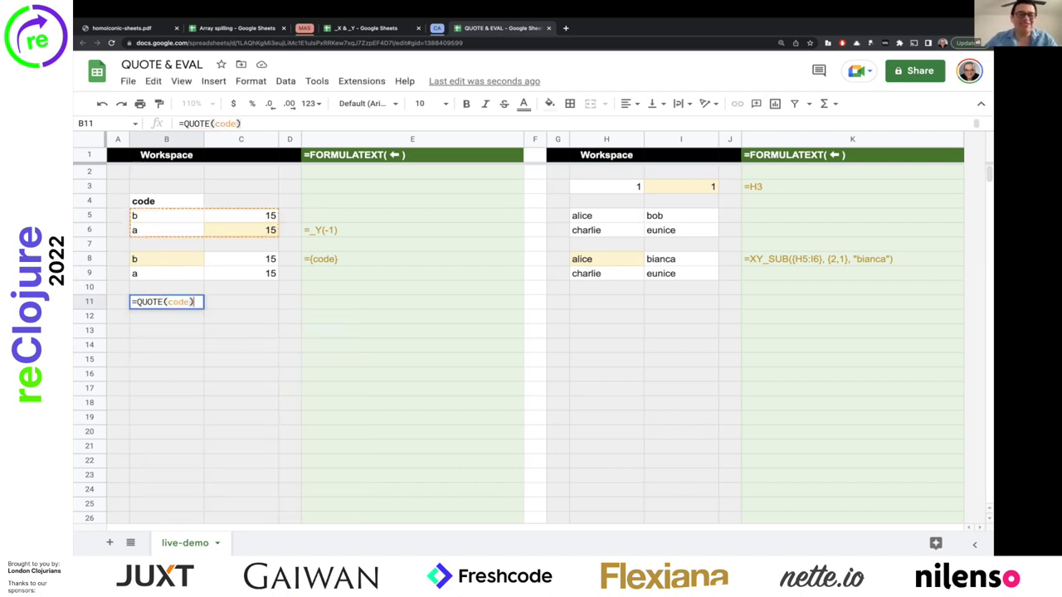
key("Return")
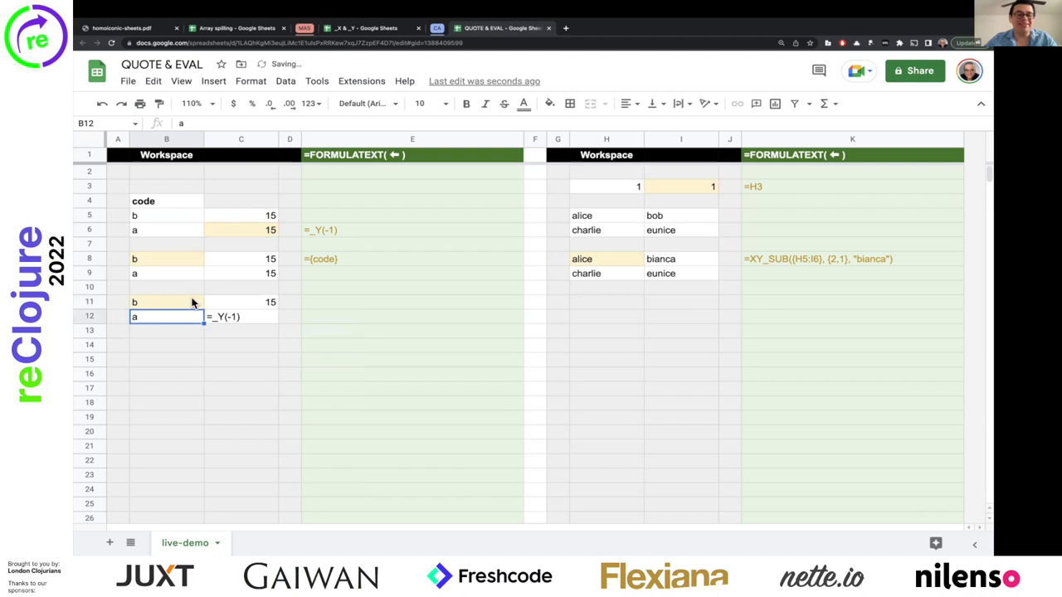
Step: Copy the FORMULATEXT formula from E8 into E11 and inspect the quoted cell C12
left_click(312, 258)
key("ctrl+c")
left_click(332, 302)
key("ctrl+v")
left_click(263, 318)
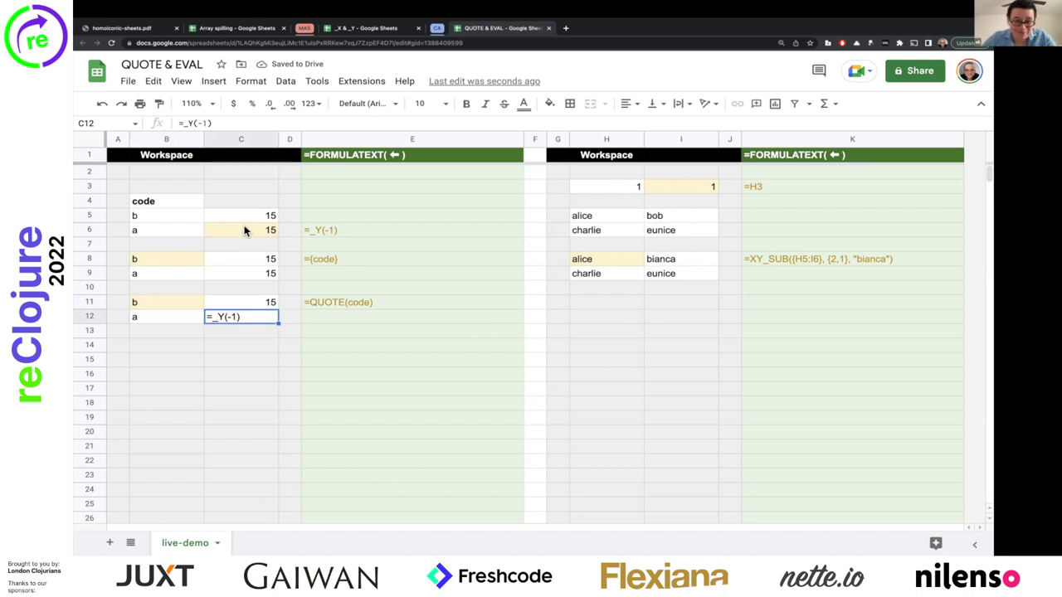
Step: Enter the formula =EVAL(QUOTE(code)) in B14
left_click(180, 344)
type("=EVAL")
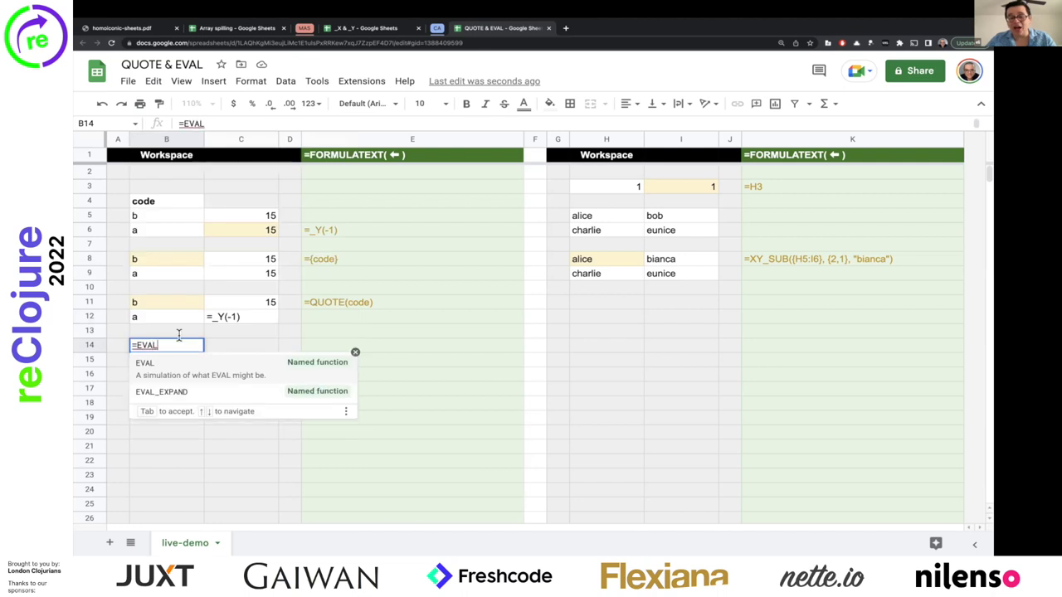
type("(QUOTE")
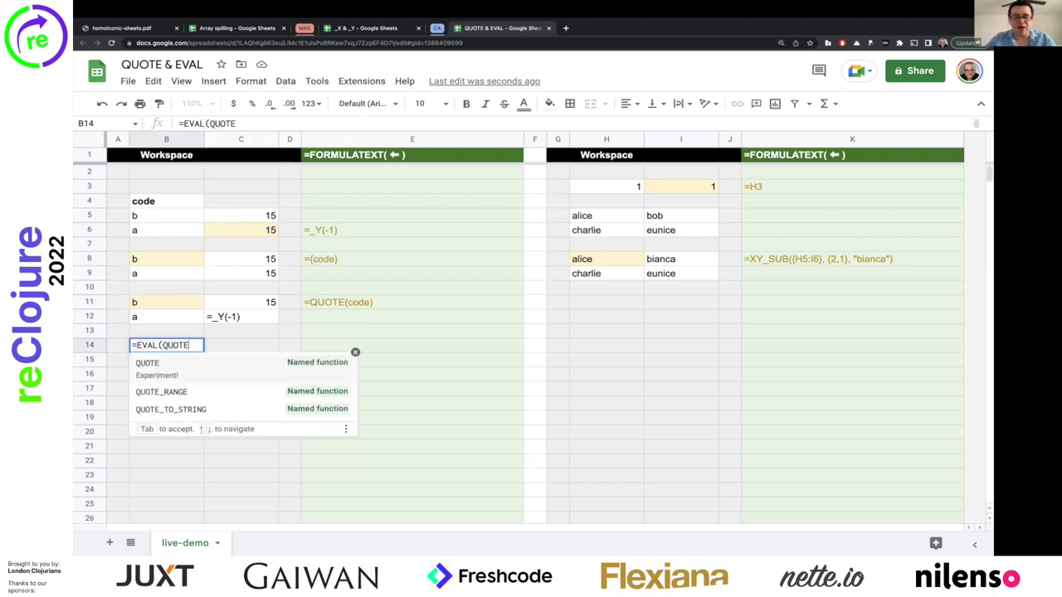
type("(code)")
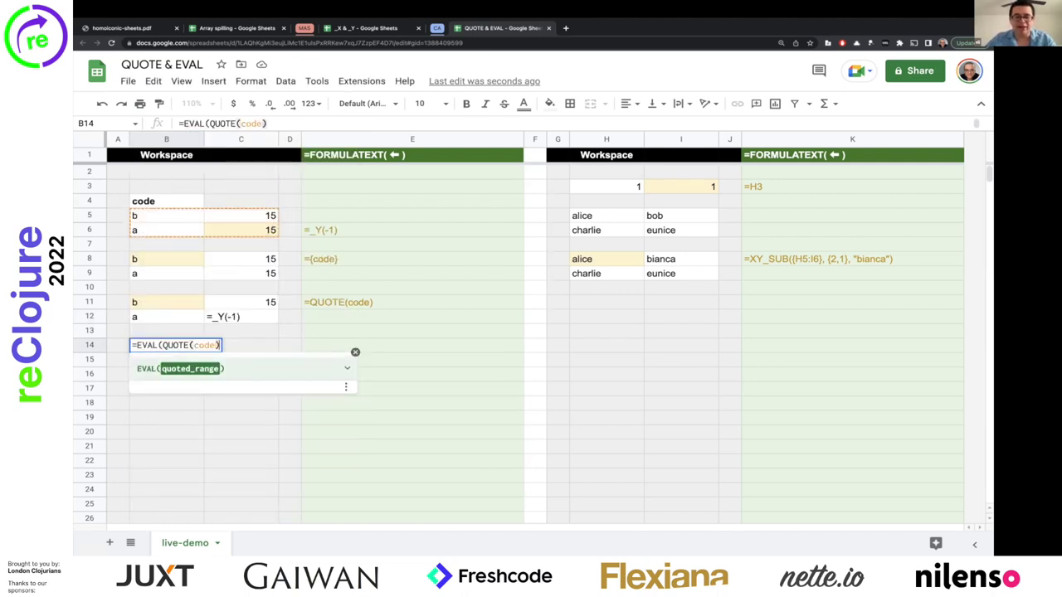
key("Return")
Step: Copy the FORMULATEXT formula from E11 into E14
key("Right")
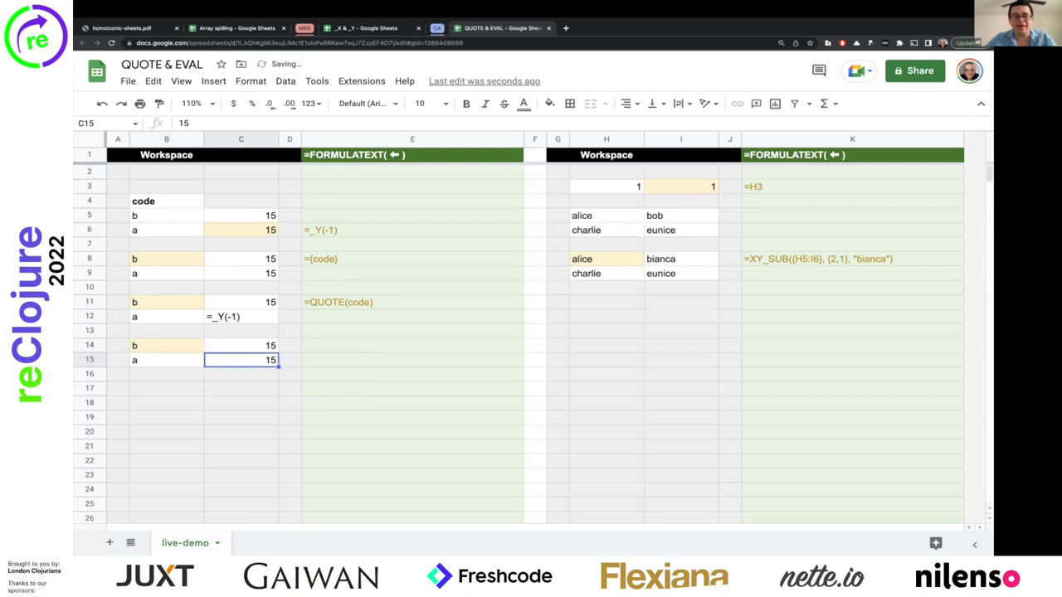
key("Up")
key("Right")
key("Up")
key("Right")
key("Up")
key("Up")
key("ctrl+c")
key("Down")
key("Down")
key("Down")
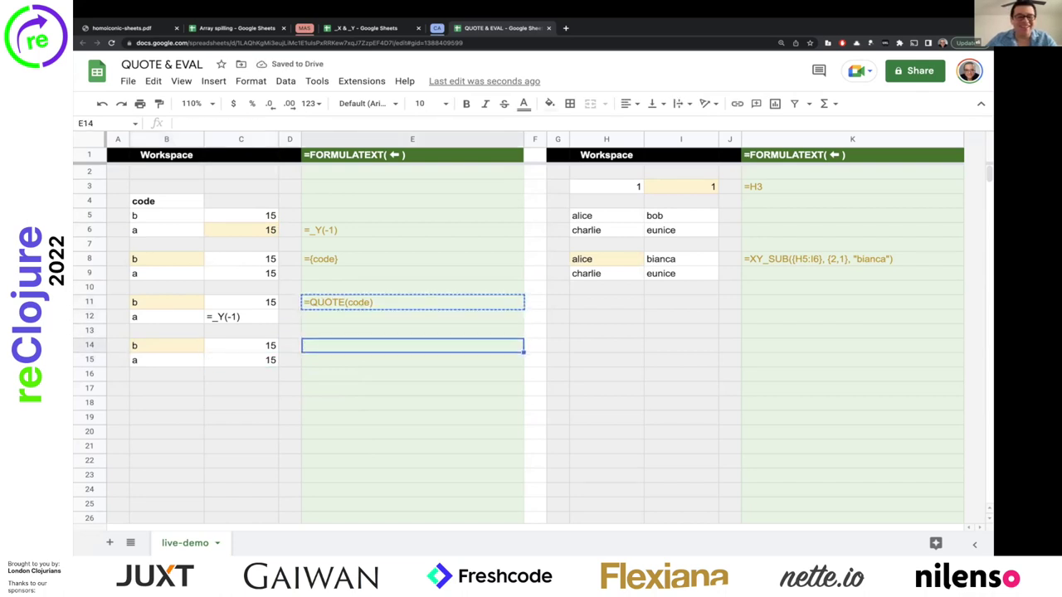
key("ctrl+v")
key("Down")
key("Down")
key("Up")
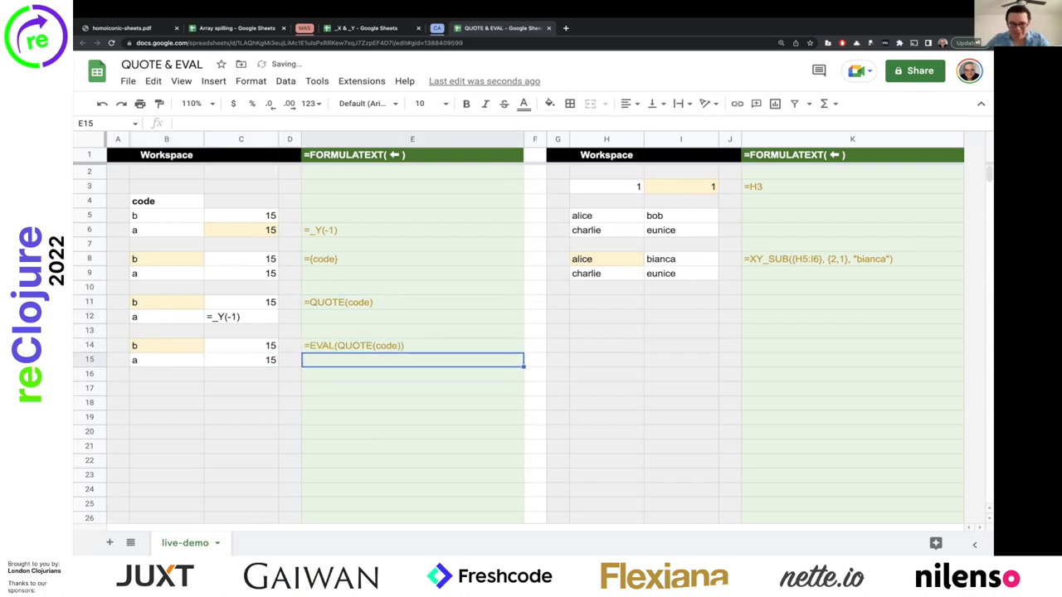
Step: Enter the formula =XY_SUB(code,{2,1},37) in B17 and select the substituted value in C17
key("Down")
key("Down")
key("Left")
key("Left")
key("Left")
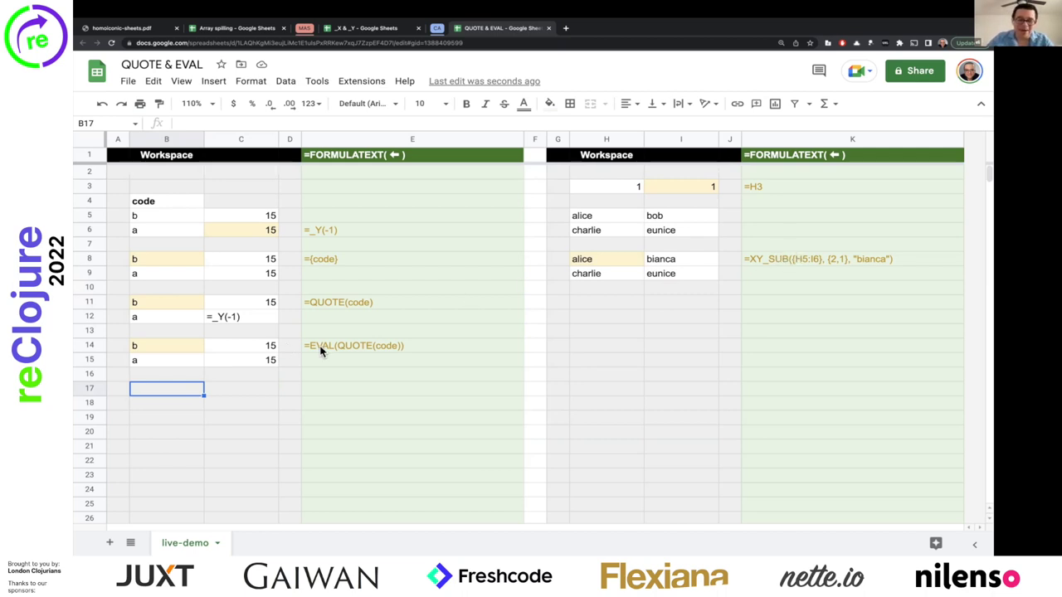
double_click(184, 345)
left_click(163, 402)
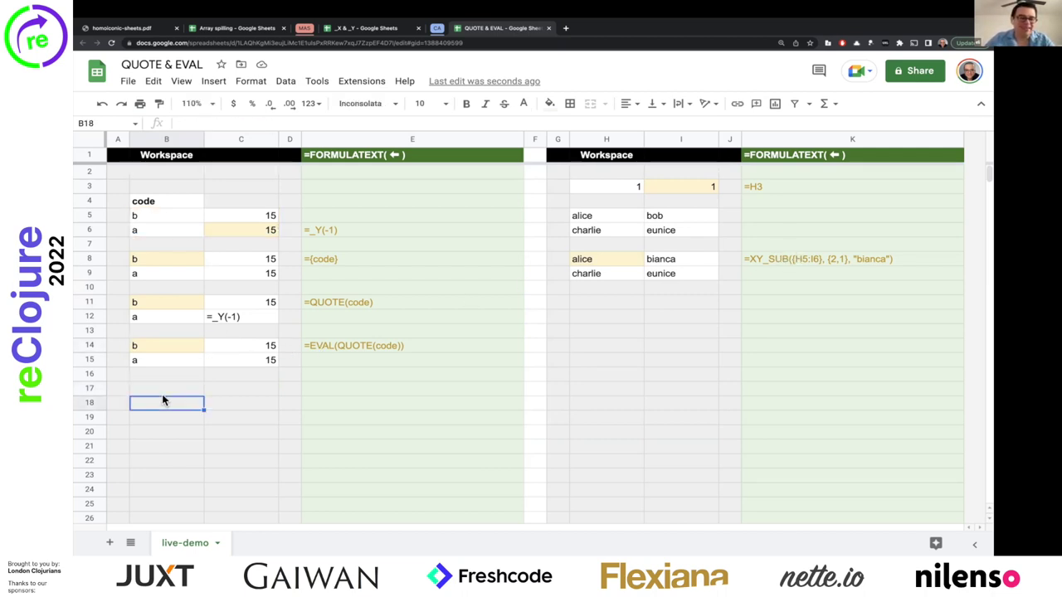
key("Up")
type("=")
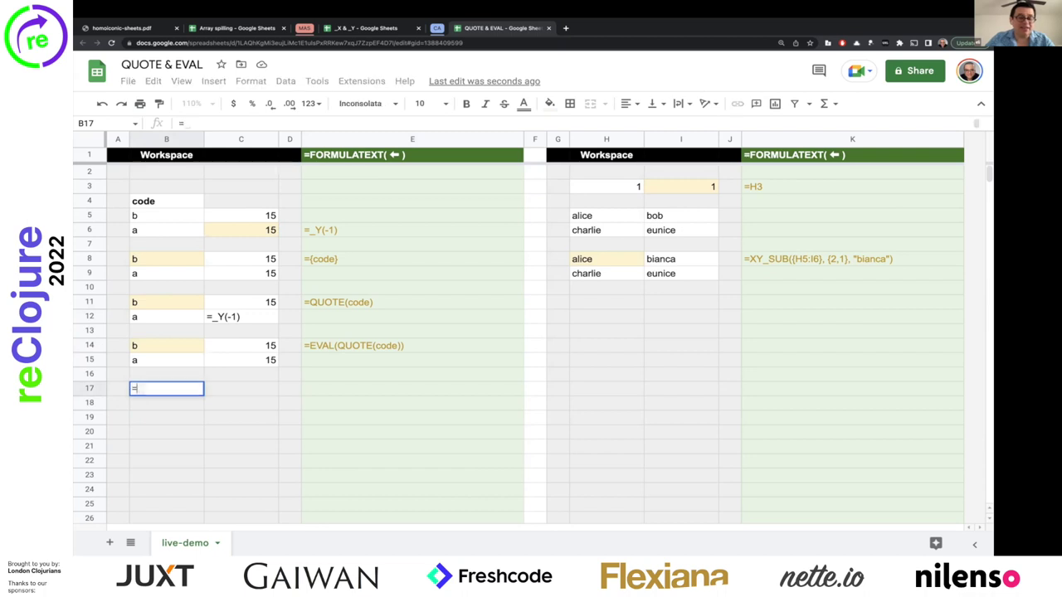
type("XY_XUB(")
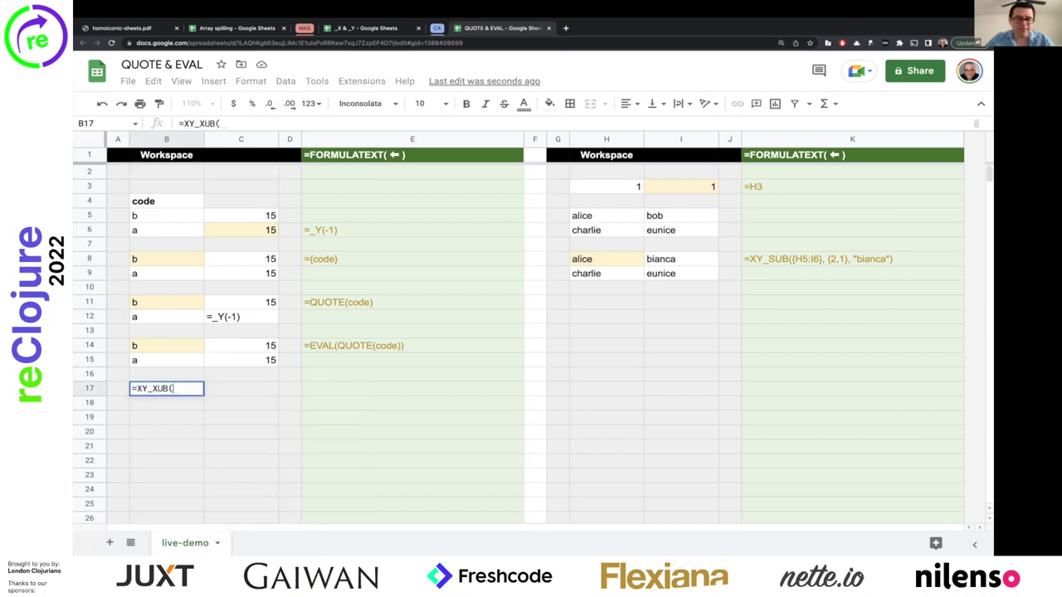
key("BackSpace")
key("BackSpace")
key("BackSpace")
key("BackSpace")
type("SUB(")
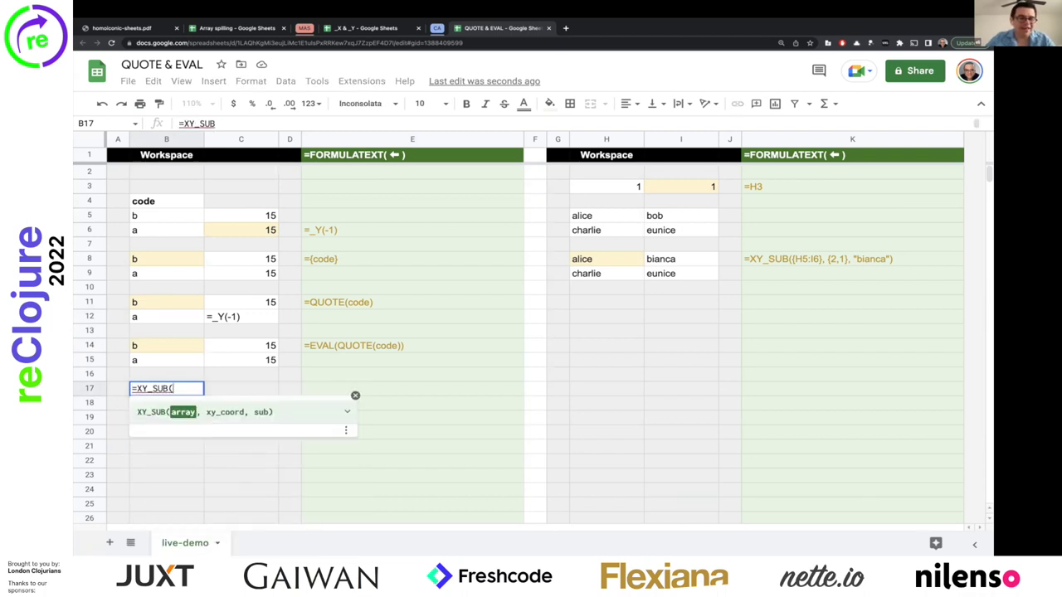
type("quote,")
key("BackSpace")
key("BackSpace")
key("BackSpace")
key("BackSpace")
key("BackSpace")
key("BackSpace")
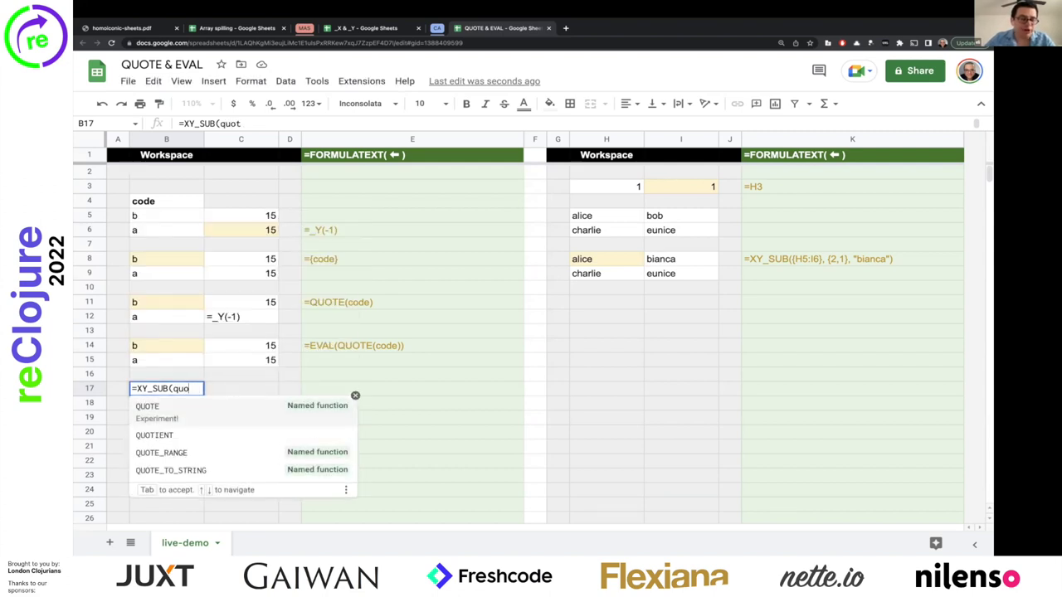
type("code,")
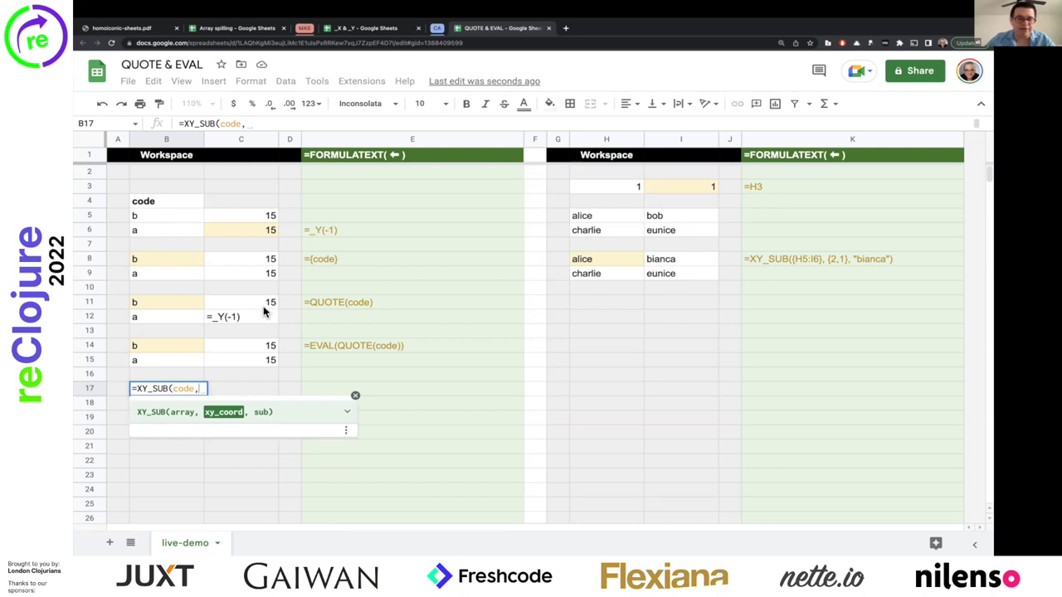
type("{")
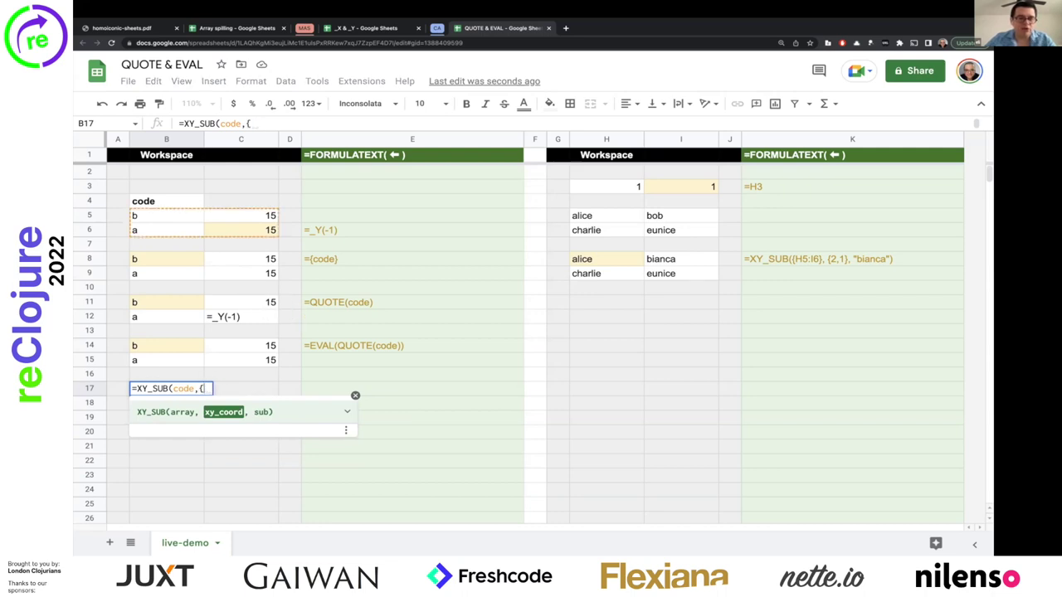
type("2,1}")
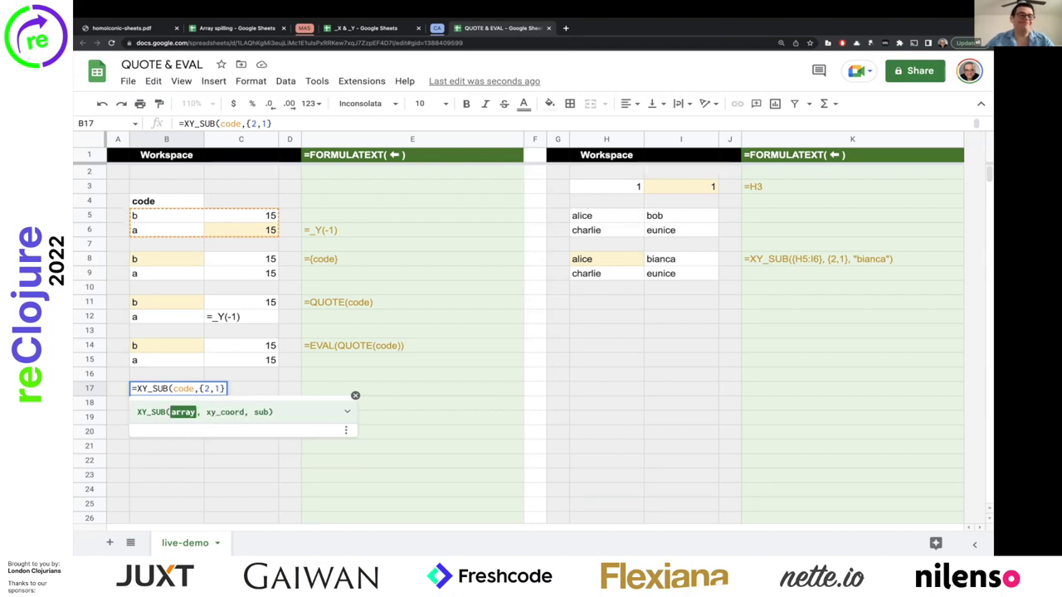
type(",")
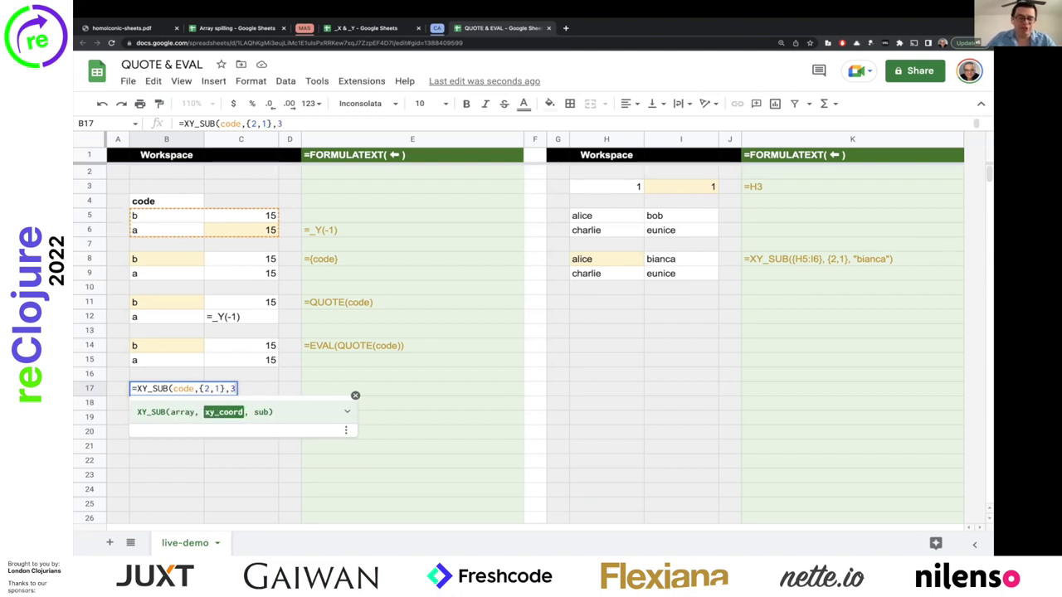
type("37)")
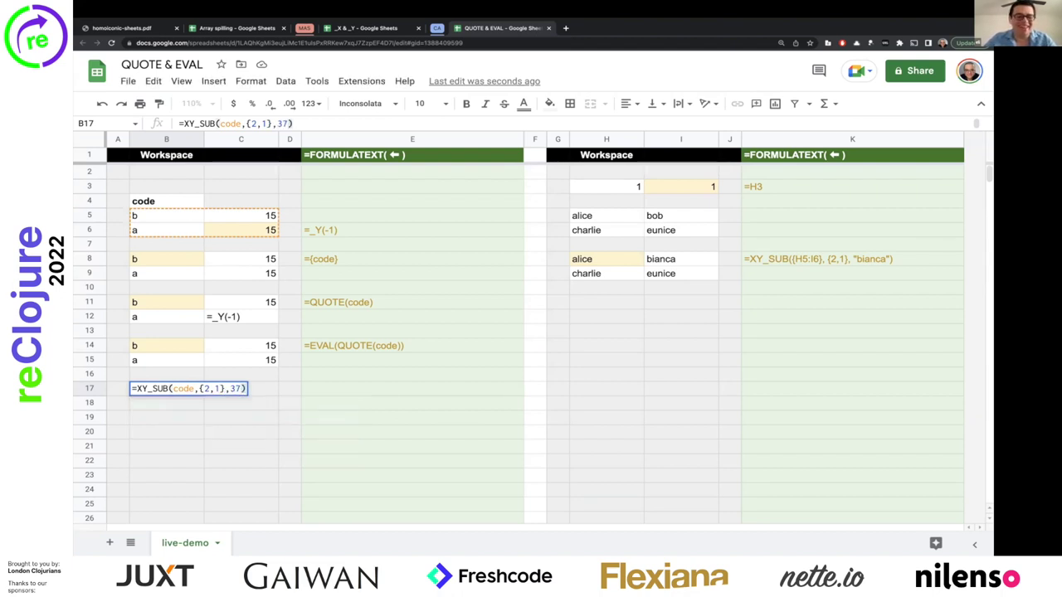
key("Return")
key("Right")
key("Up")
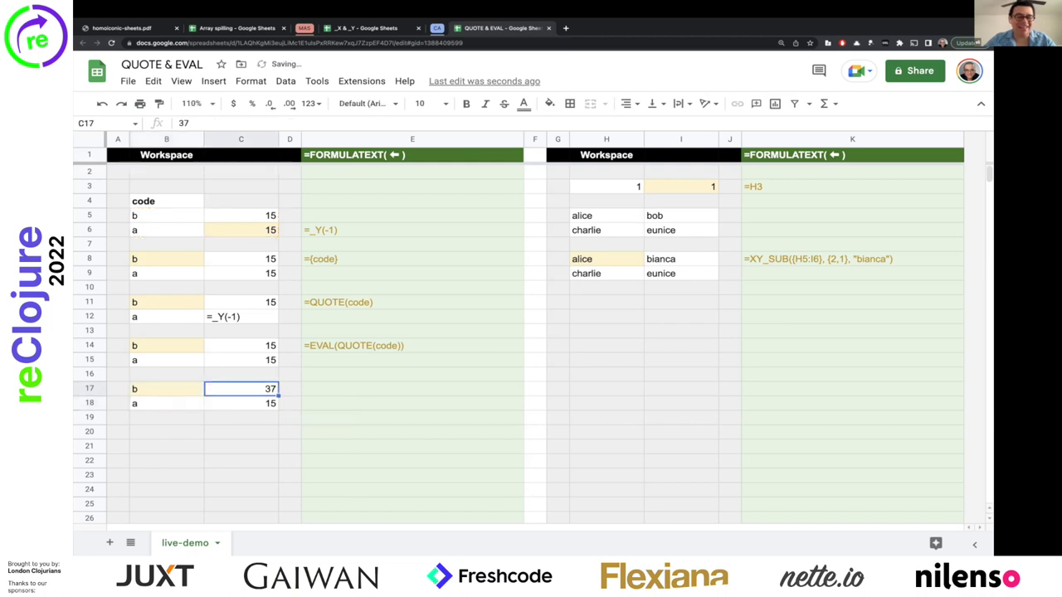
Step: Copy the FORMULATEXT formula from E14 into E17
left_click(315, 342)
key("ctrl+c")
key("Down")
key("Down")
key("Down")
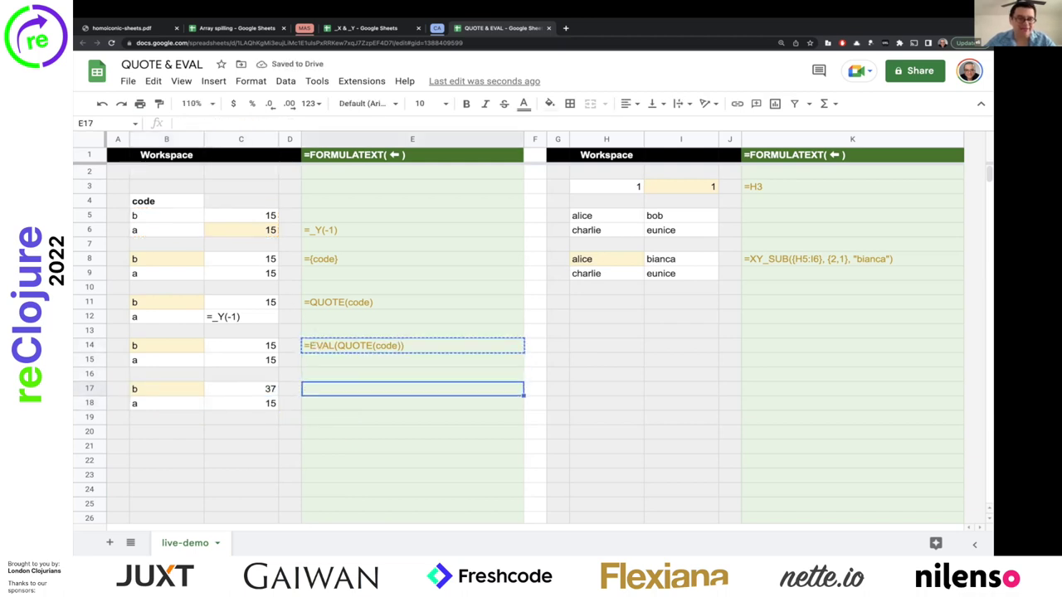
key("ctrl+v")
key("Down")
Step: Wrap the code argument of the B17 formula in QUOTE, making it =XY_SUB(QUOTE(code),{2,1},37)
key("Up")
key("Left")
key("Left")
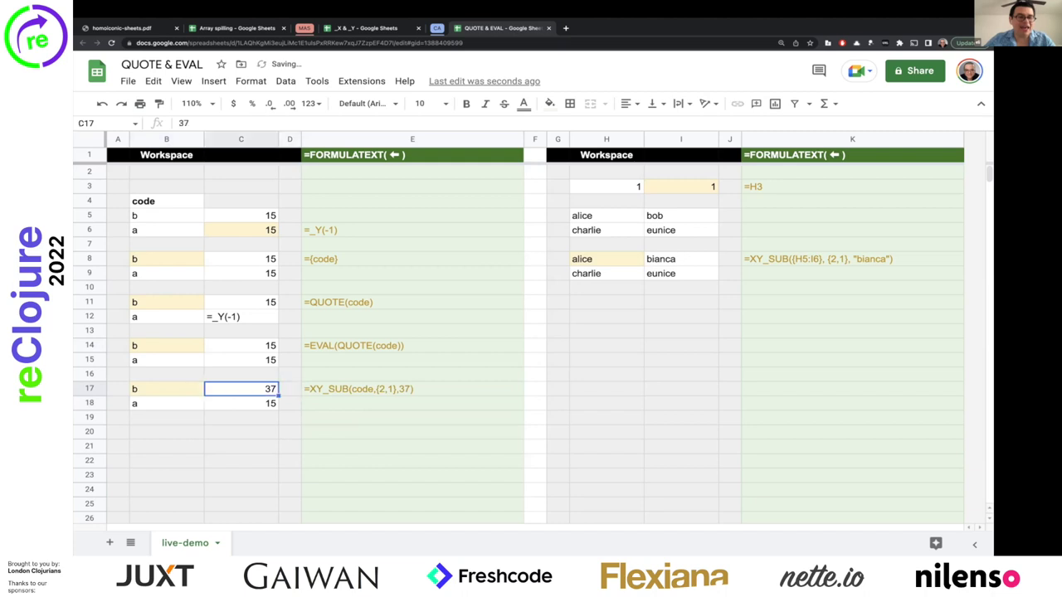
key("Left")
key("Return")
key("Left")
key("Left")
key("Left")
key("Left")
key("Left")
key("Left")
key("Left")
key("Left")
key("Left")
key("Left")
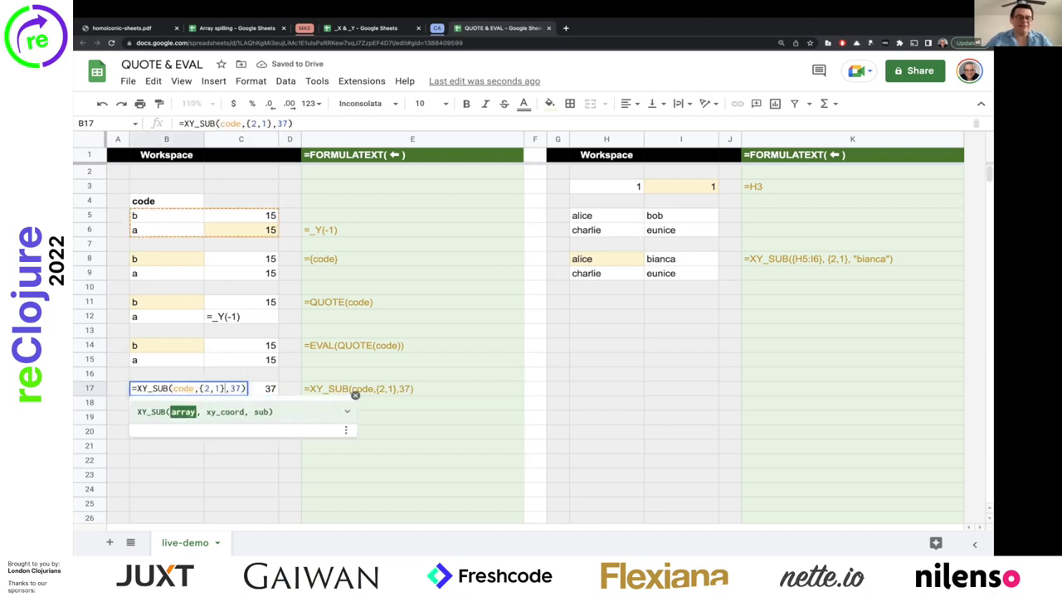
type("QUOTE(code")
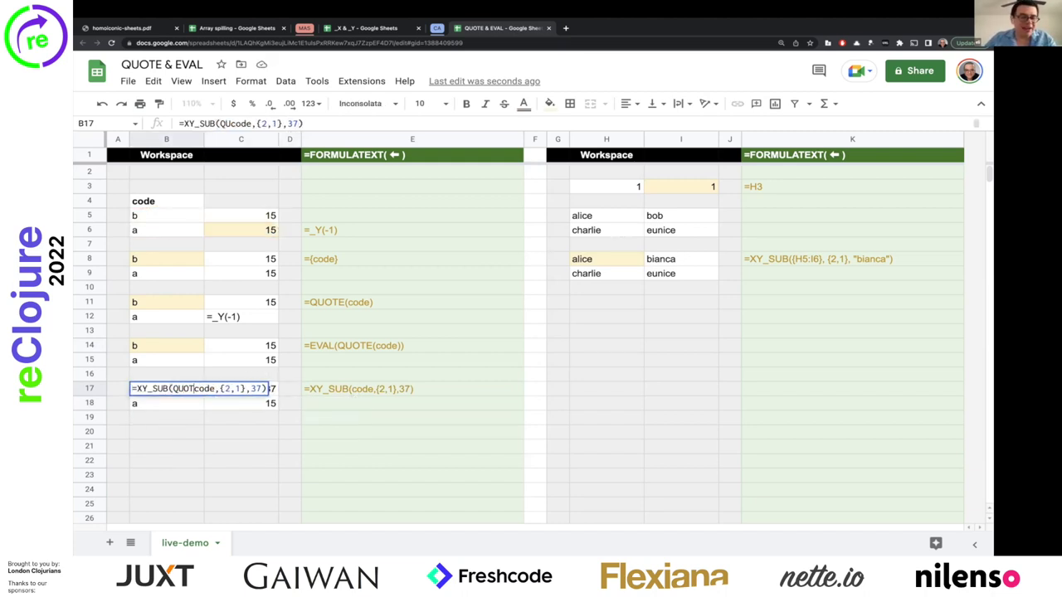
type(")")
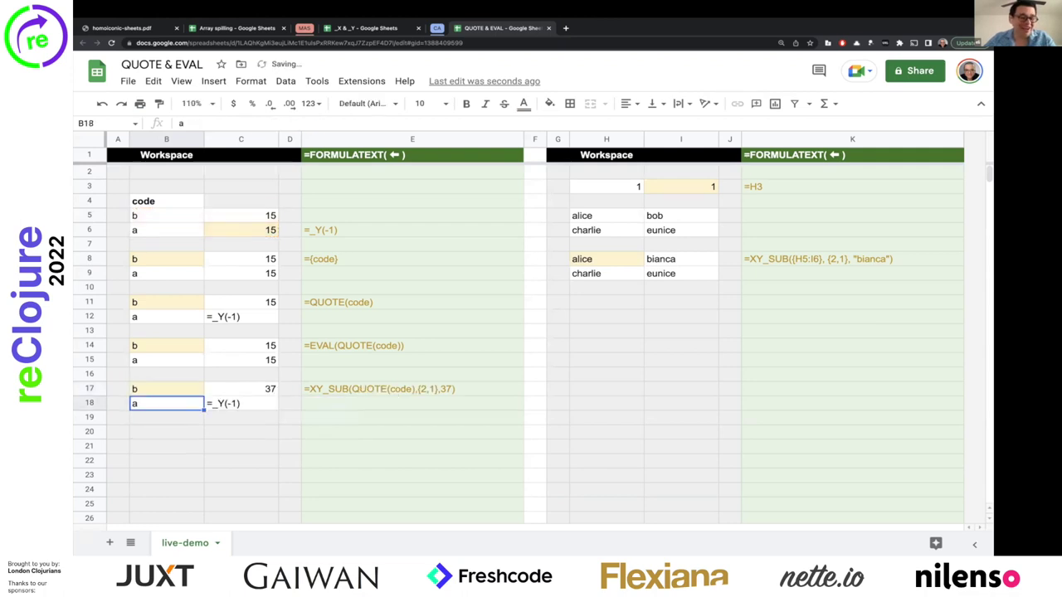
Step: Copy the formula text =XY_SUB(QUOTE(code),{2,1},37) from B17 into H17
left_click(240, 417)
left_click(241, 403)
left_click(166, 404)
left_click(166, 388)
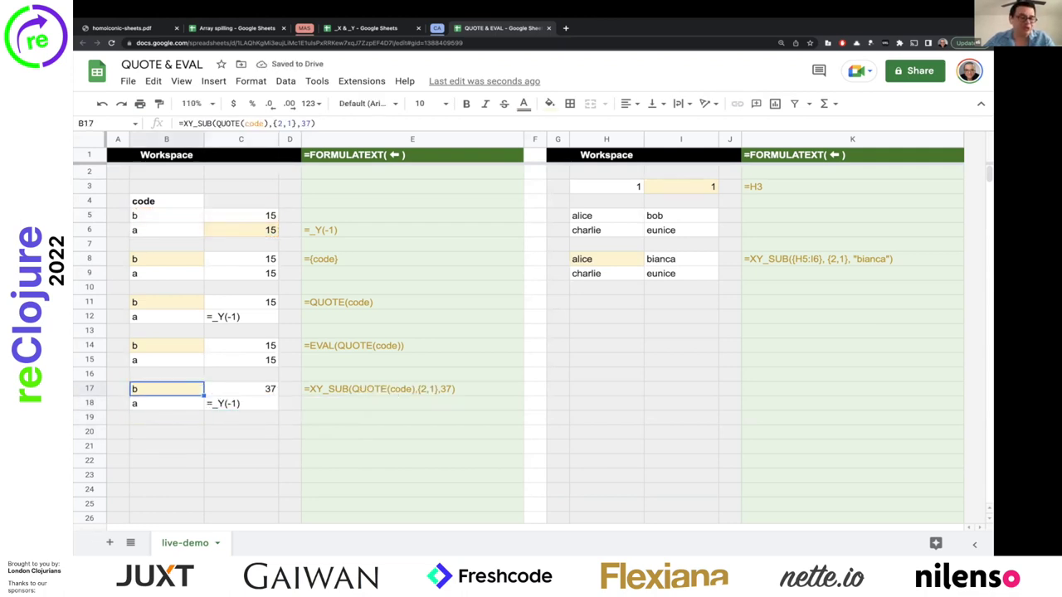
key("Return")
key("Escape")
left_click(603, 392)
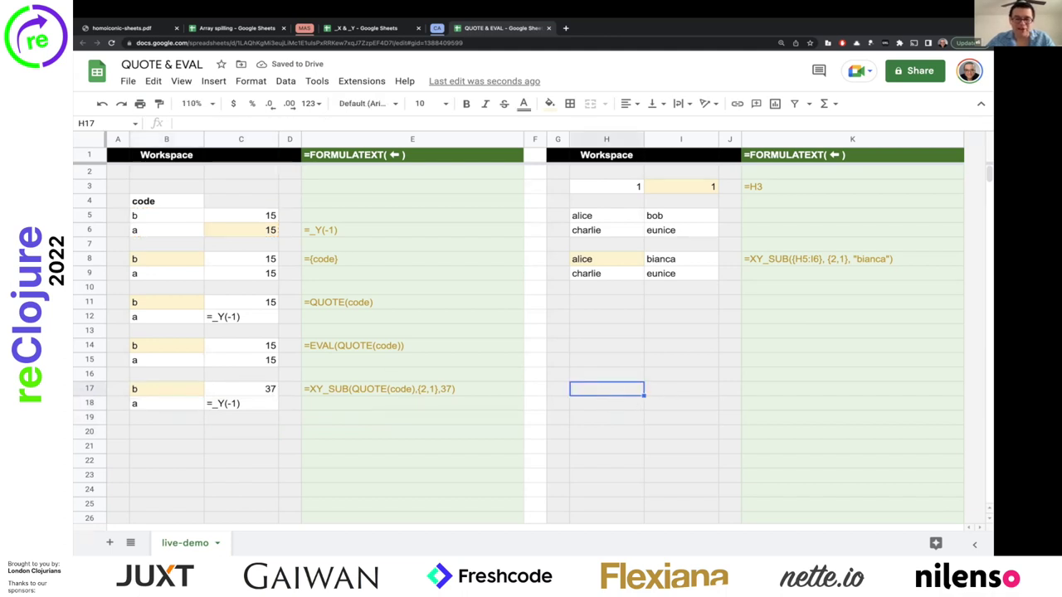
key("Return")
key("ctrl+v")
Step: Remove the QUOTE wrapper from the H17 formula so it reads =XY_SUB(code,{2,1},37)
key("Left")
key("Left")
key("Left")
key("Left")
key("Left")
key("Left")
key("Left")
key("Left")
key("Left")
key("Left")
key("Left")
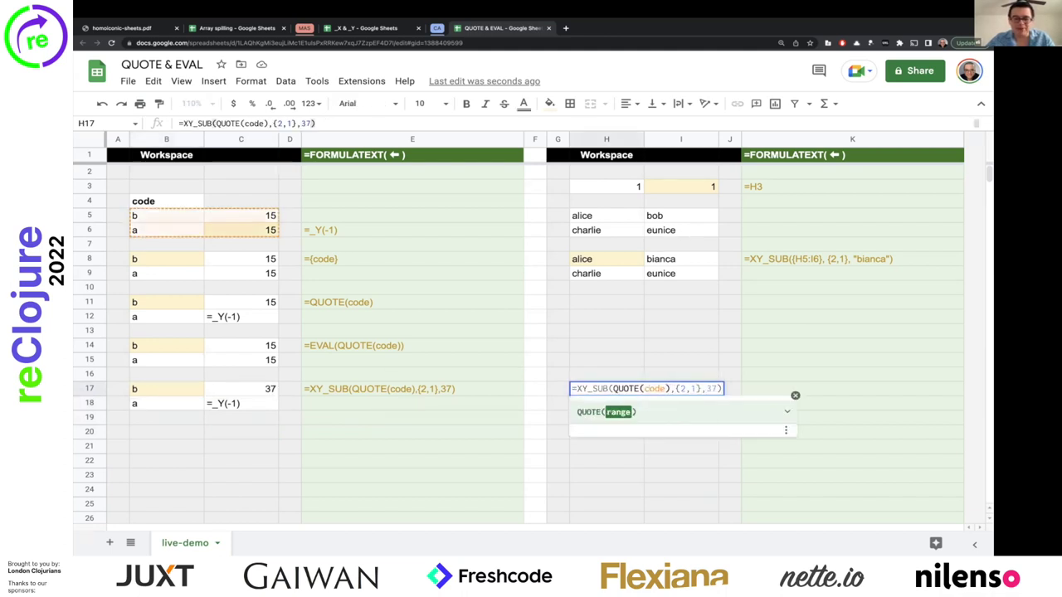
key("Left")
key("Left")
key("Left")
key("Left")
key("BackSpace")
key("BackSpace")
key("BackSpace")
key("BackSpace")
key("BackSpace")
key("BackSpace")
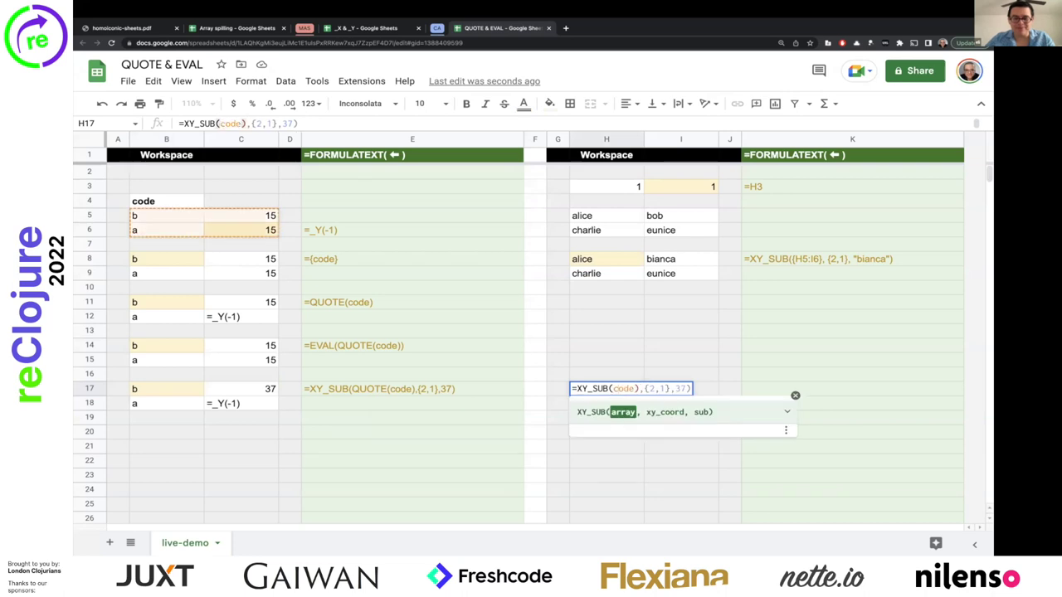
key("Right")
key("Right")
key("Right")
key("Right")
key("Right")
key("BackSpace")
key("Return")
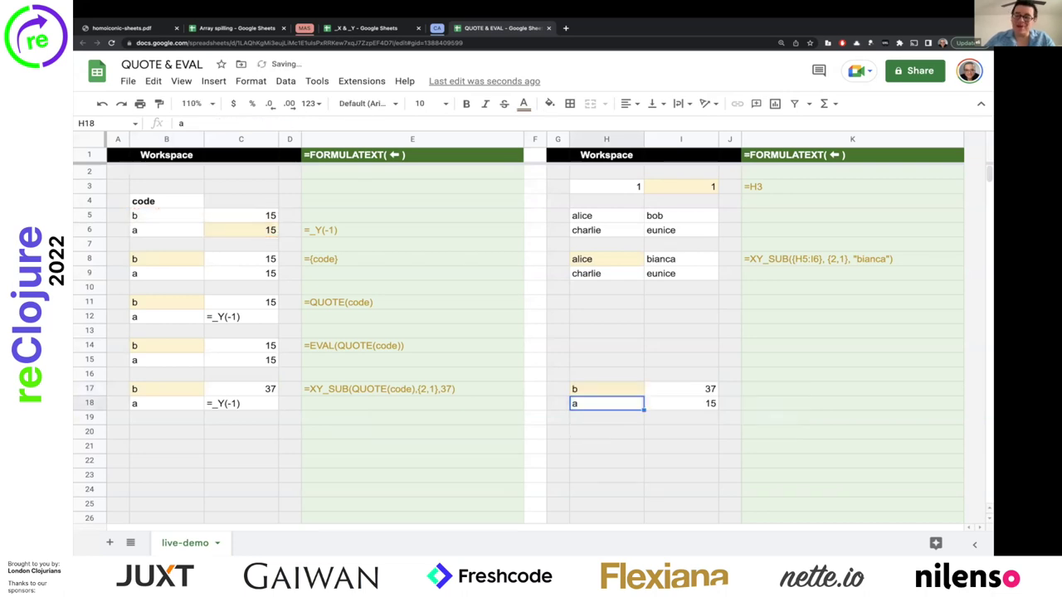
Step: Copy the FORMULATEXT formula from E17 into K17 and inspect the cell I18
left_click(302, 391)
key("ctrl+c")
key("Right")
key("Right")
key("Right")
key("Right")
key("Right")
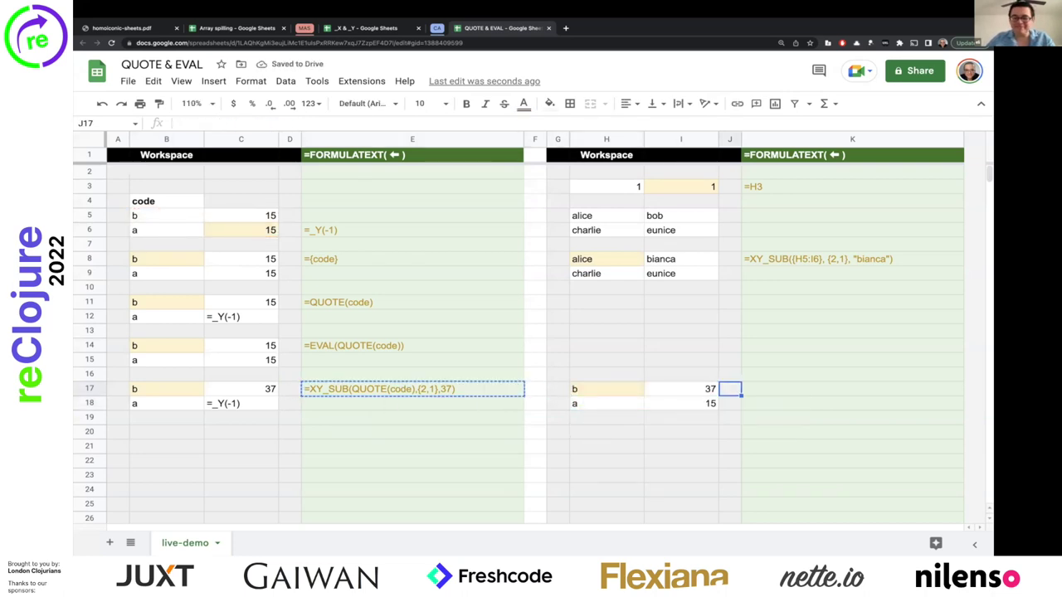
key("Right")
key("ctrl+v")
left_click(660, 403)
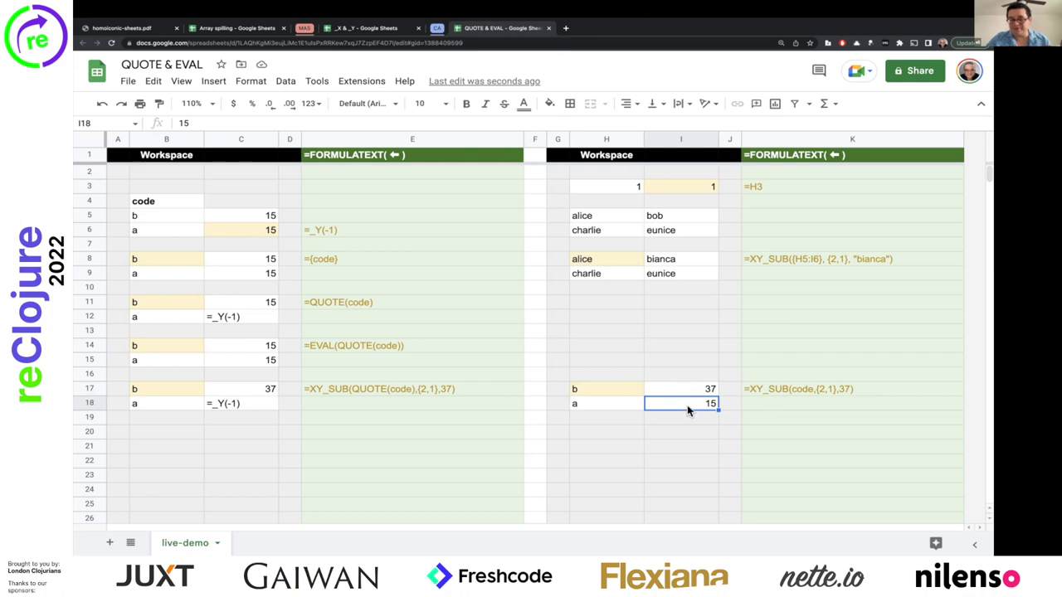
Step: Reuse the B17 formula in B20, wrapped in EVAL as =EVAL(XY_SUB(QUOTE(code),{2,1},37))
left_click(173, 386)
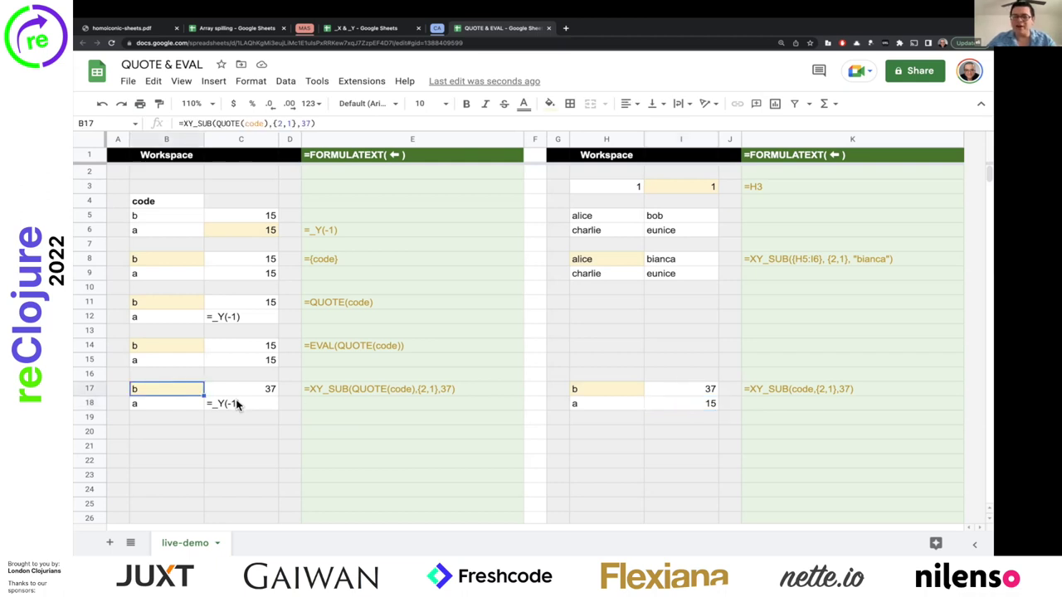
left_click(238, 404, "shift")
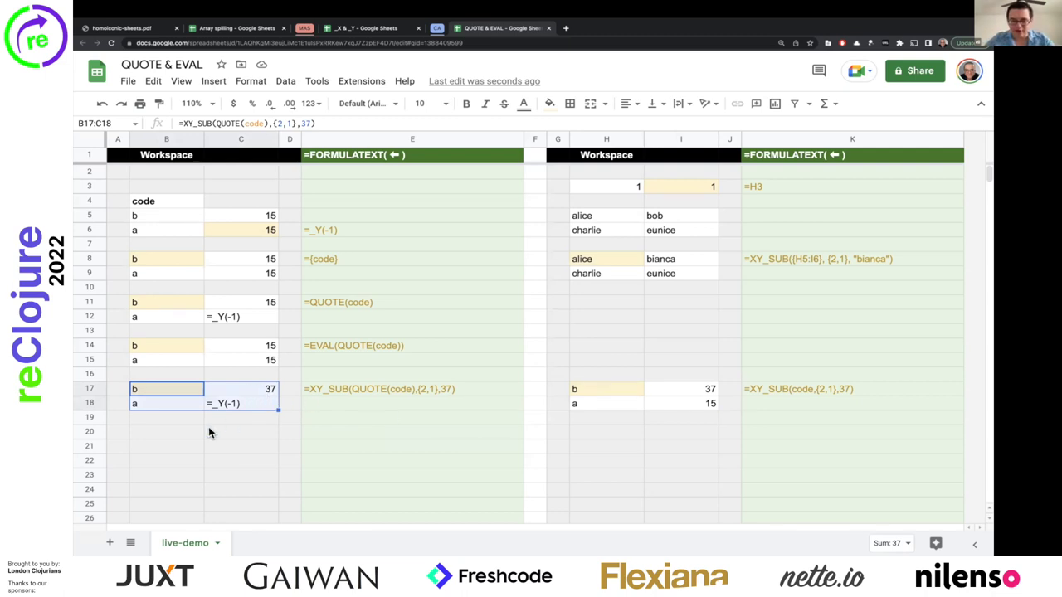
double_click(164, 393)
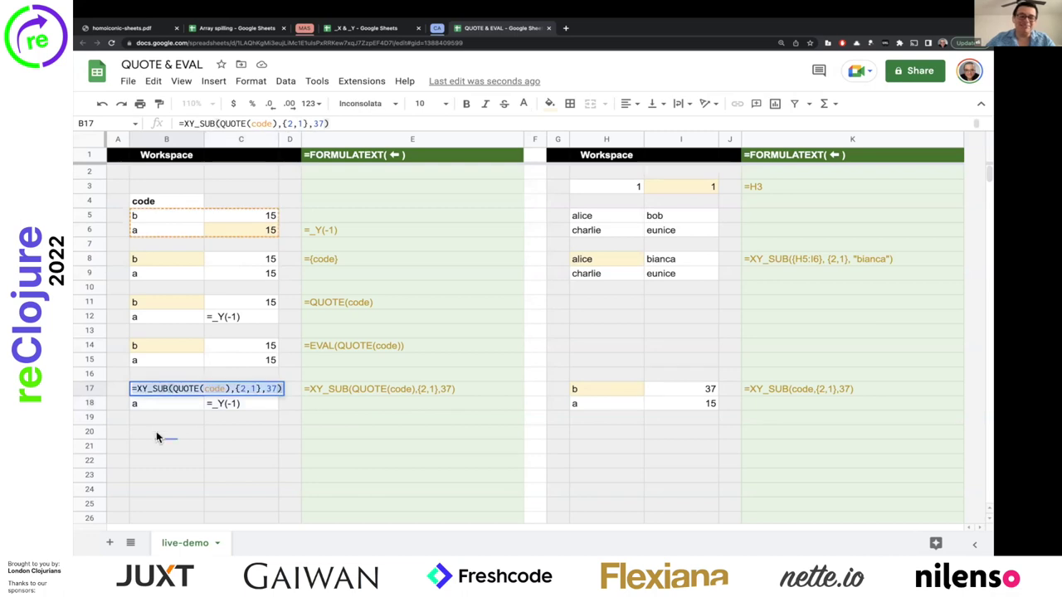
left_click(156, 432)
key("Return")
key("ctrl+v")
key("Home")
key("Right")
type("EV")
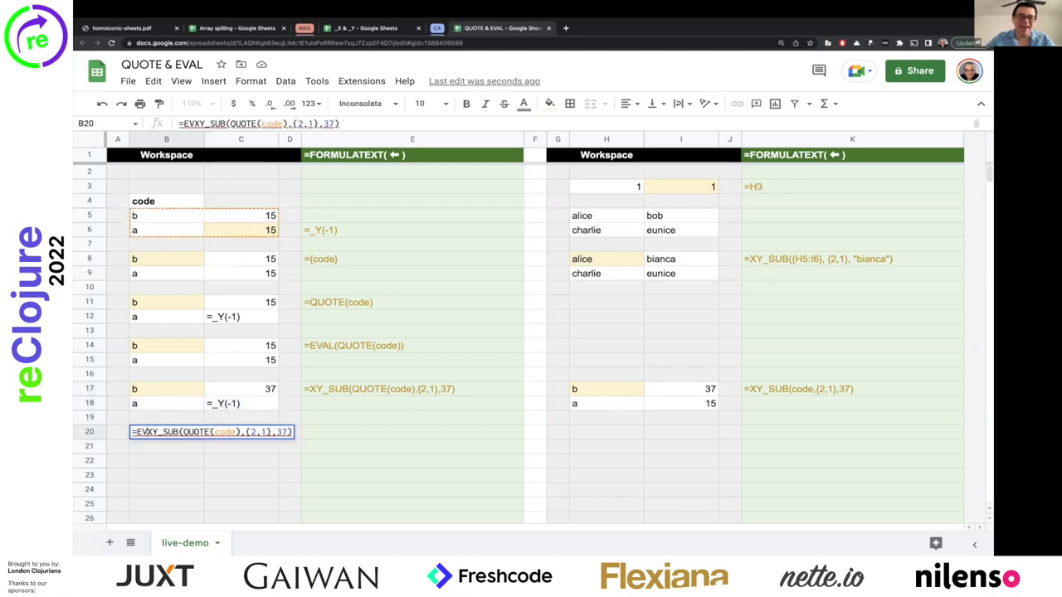
type("AL(")
key("End")
type(")")
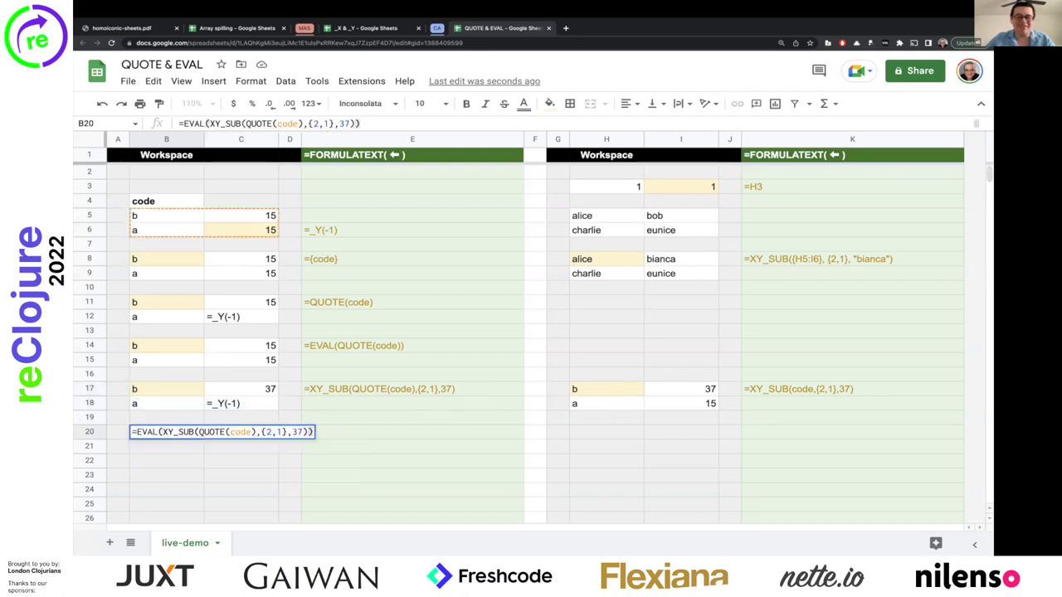
key("Return")
Step: Copy the FORMULATEXT formula from E17 into E20
left_click(303, 384)
key("ctrl+c")
key("Down")
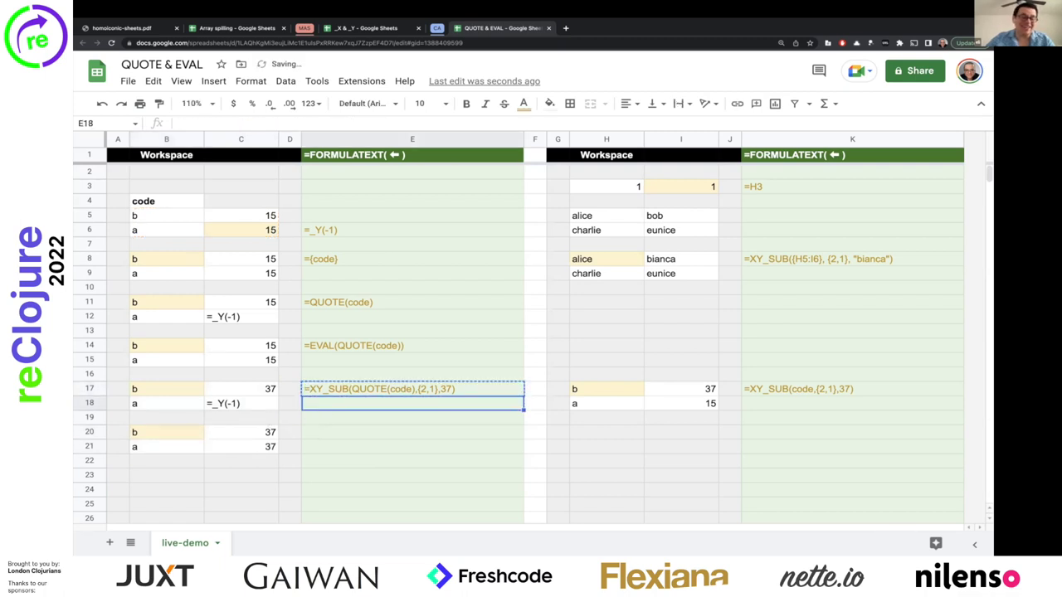
key("Down")
key("Down")
key("Down")
key("Up")
key("ctrl+v")
left_click(320, 459)
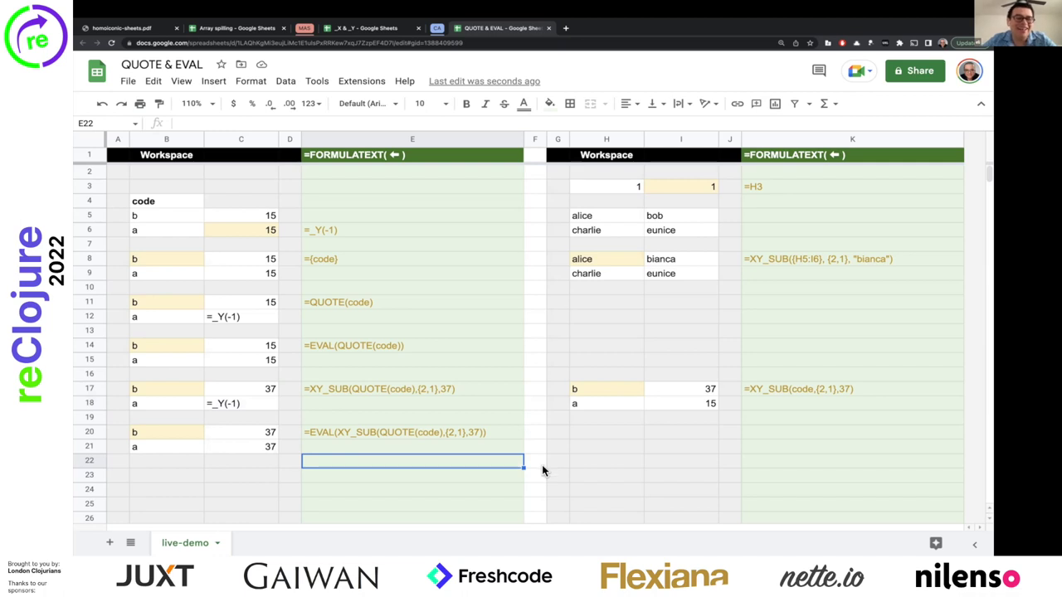
Step: Switch to homoiconic-sheets.pdf, review the QUOTE & EVAL challenge slides and advance to the Conceptual play slide on page 39
left_click(124, 29)
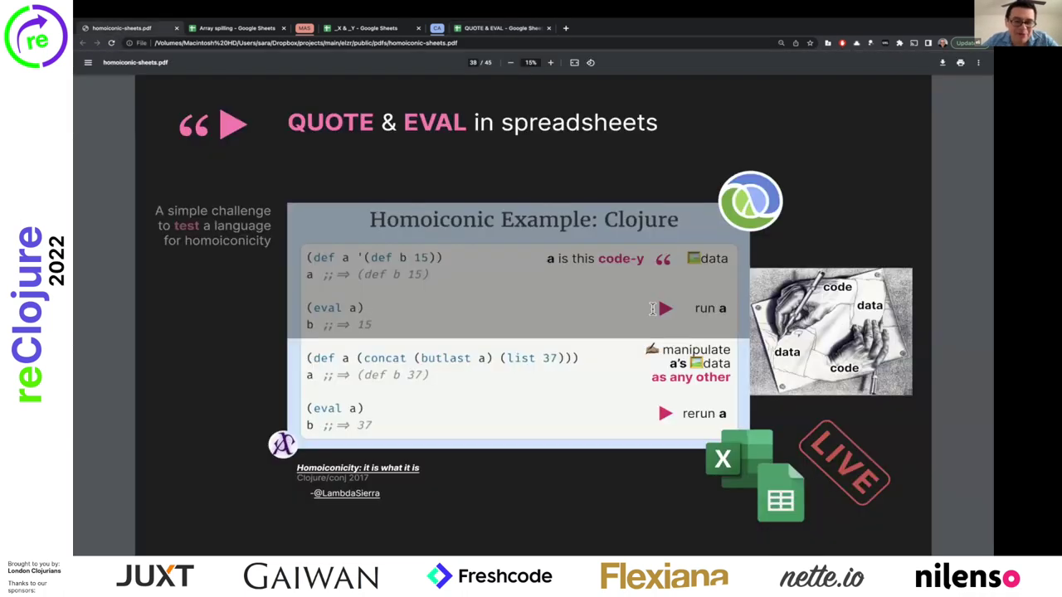
key("Left")
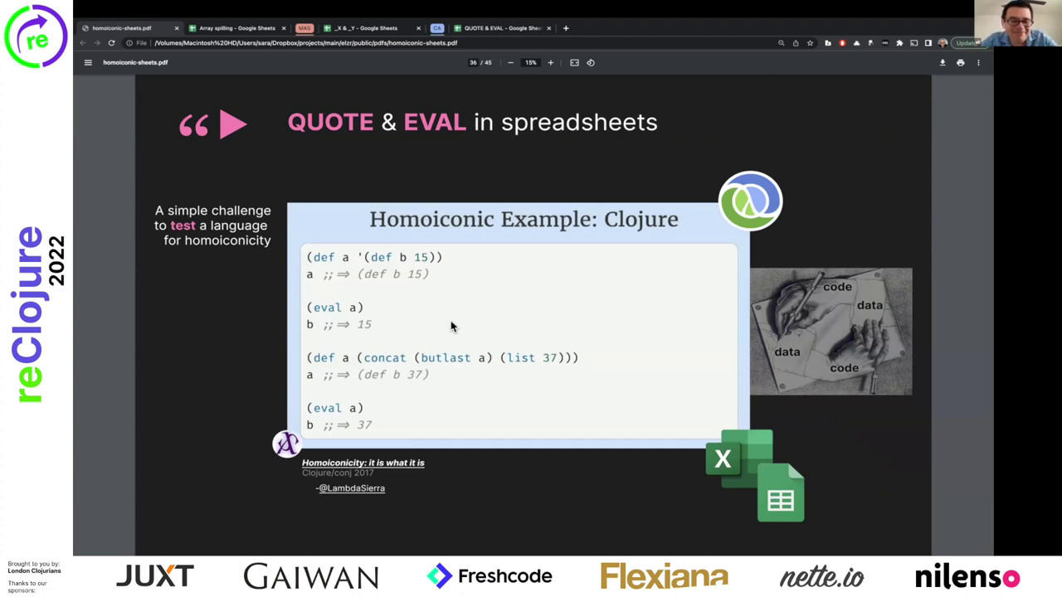
key("Right")
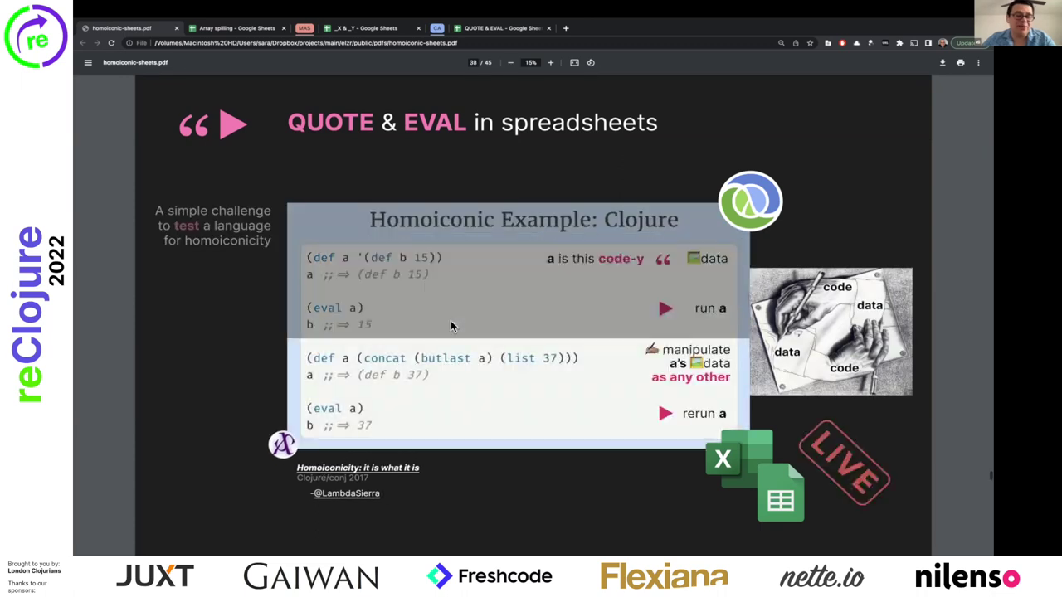
key("Right")
key("Right")
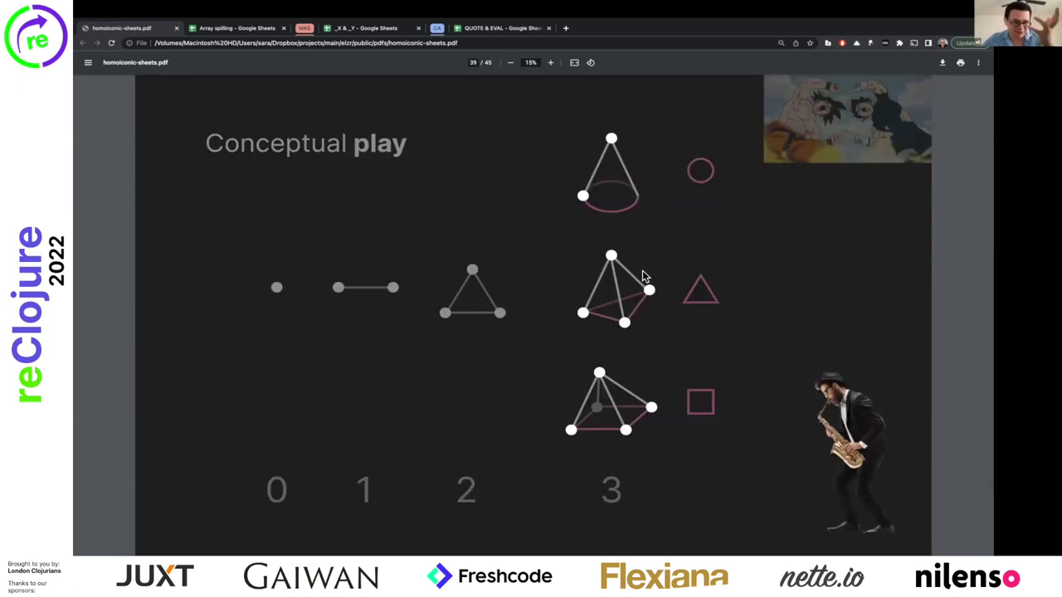
Step: Advance the presentation through the homoiconic summary slide to the "Then what?" Gridlets slide on page 41
key("Right")
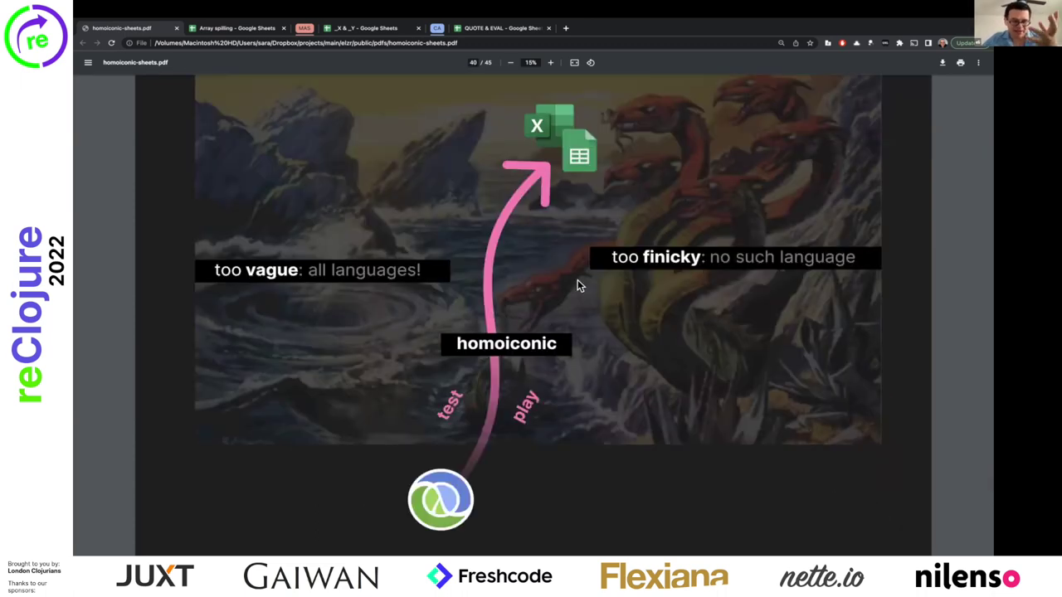
key("Right")
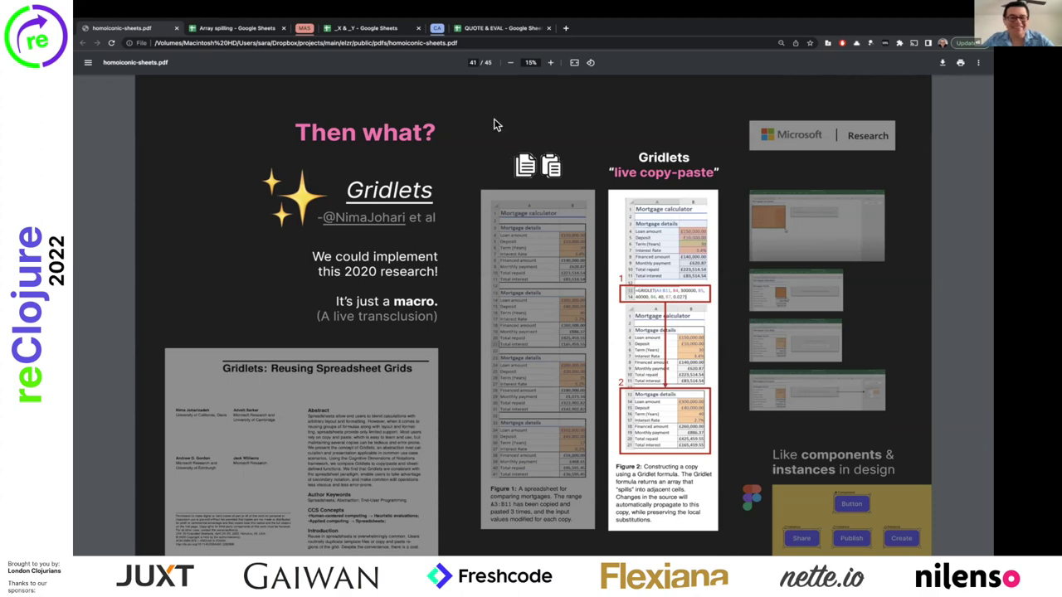
Step: Switch to the QUOTE & EVAL spreadsheet and inspect the formulas in E17 and B20
left_click(494, 28)
left_click(404, 386)
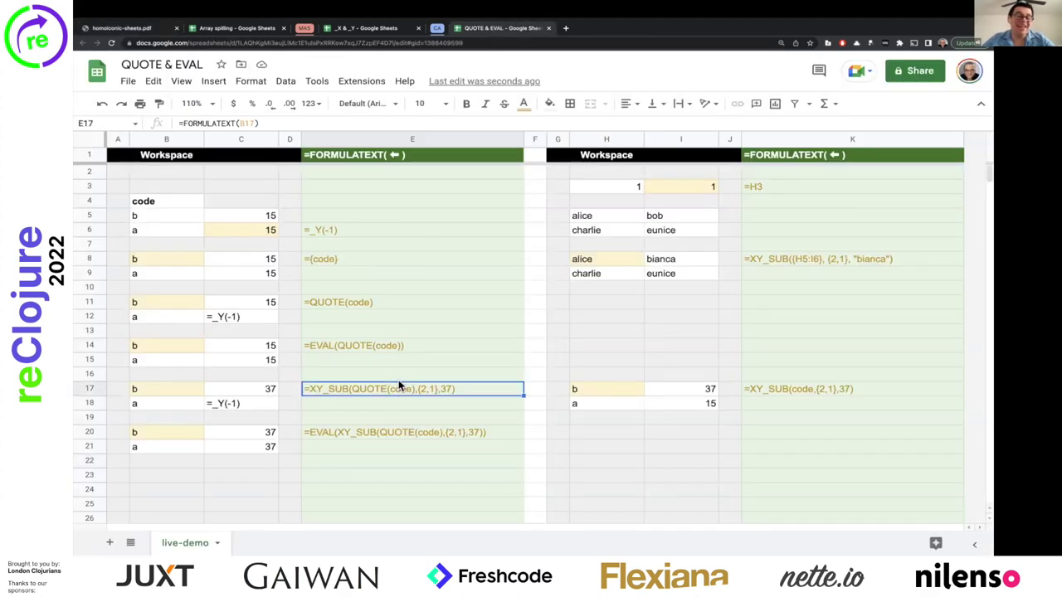
left_click(380, 462)
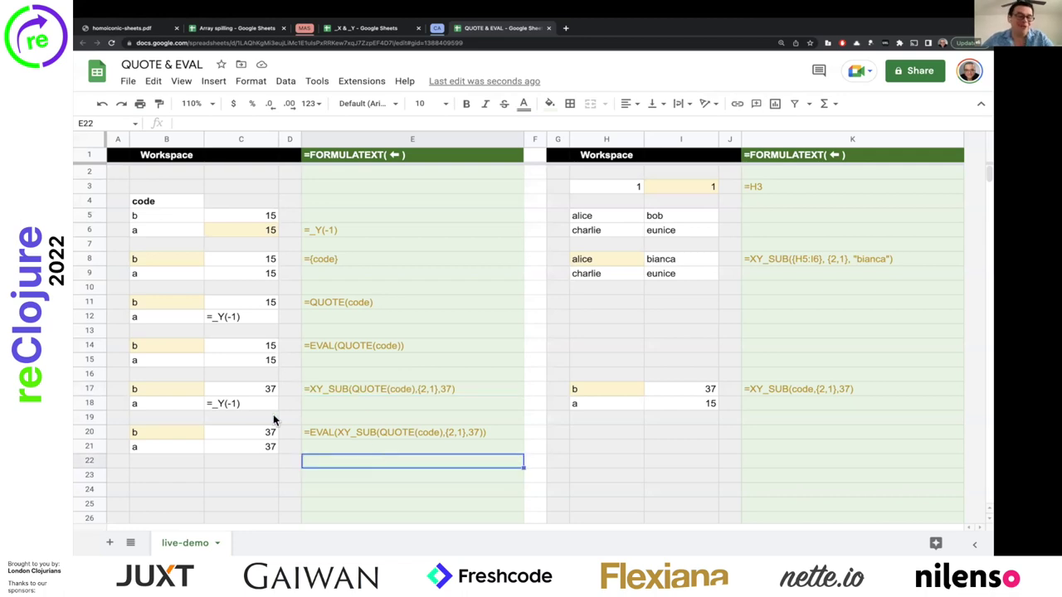
left_click(209, 434)
left_click(166, 432)
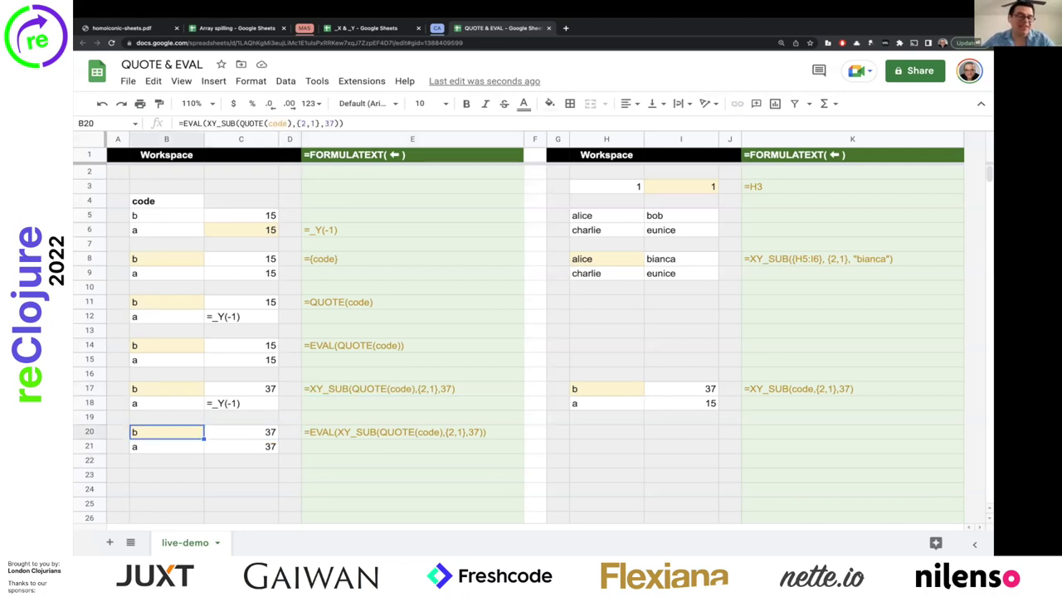
Step: Try to overwrite the spilled value in C20 with 50, and undo the edit
left_click(240, 432)
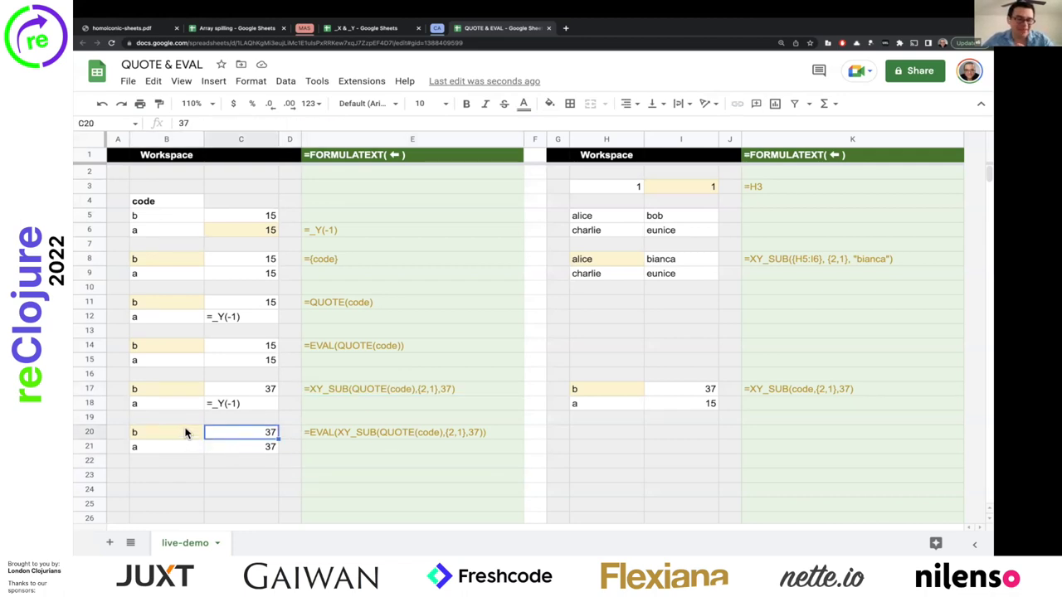
type("50")
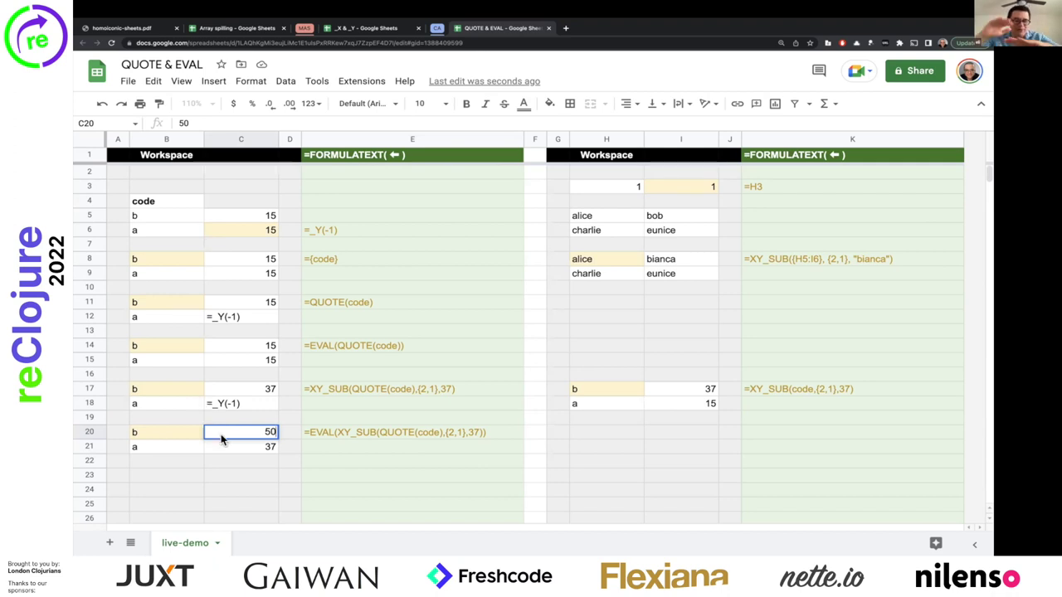
key("Return")
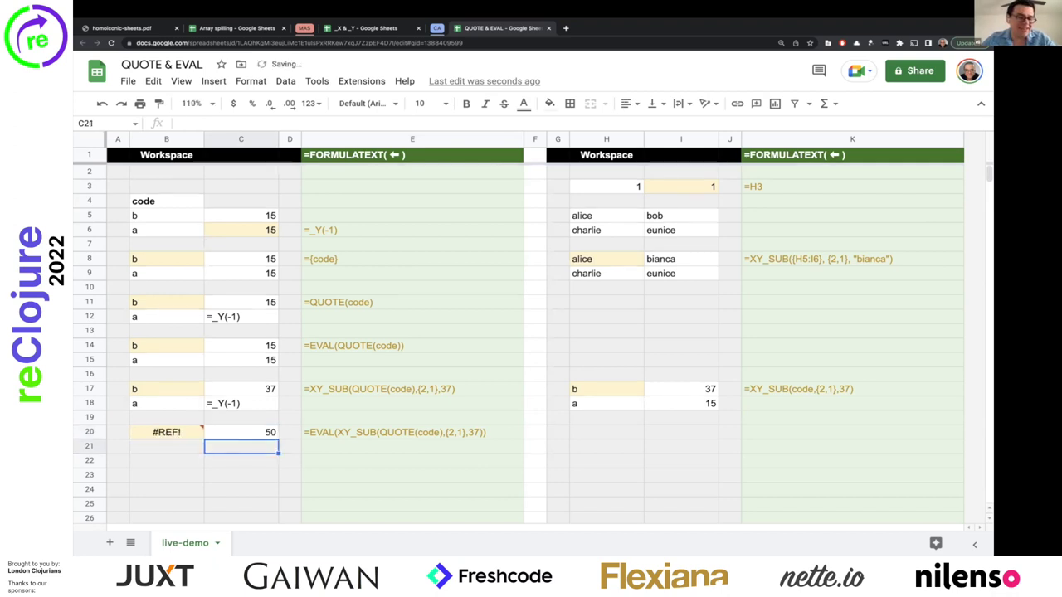
key("ctrl+z")
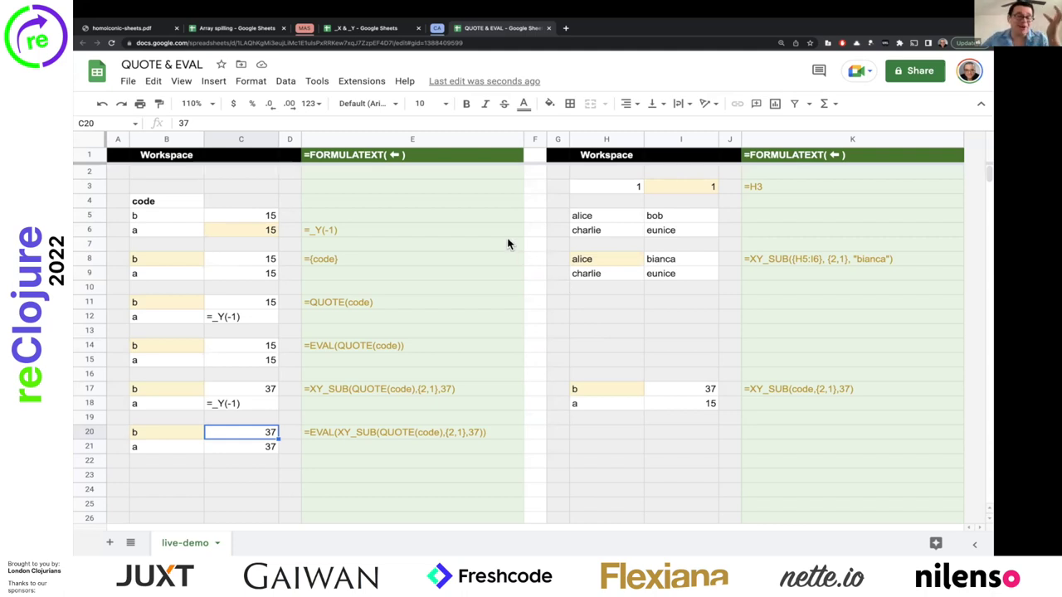
Step: Return to the Gridlets slide in homoiconic-sheets.pdf
left_click(137, 31)
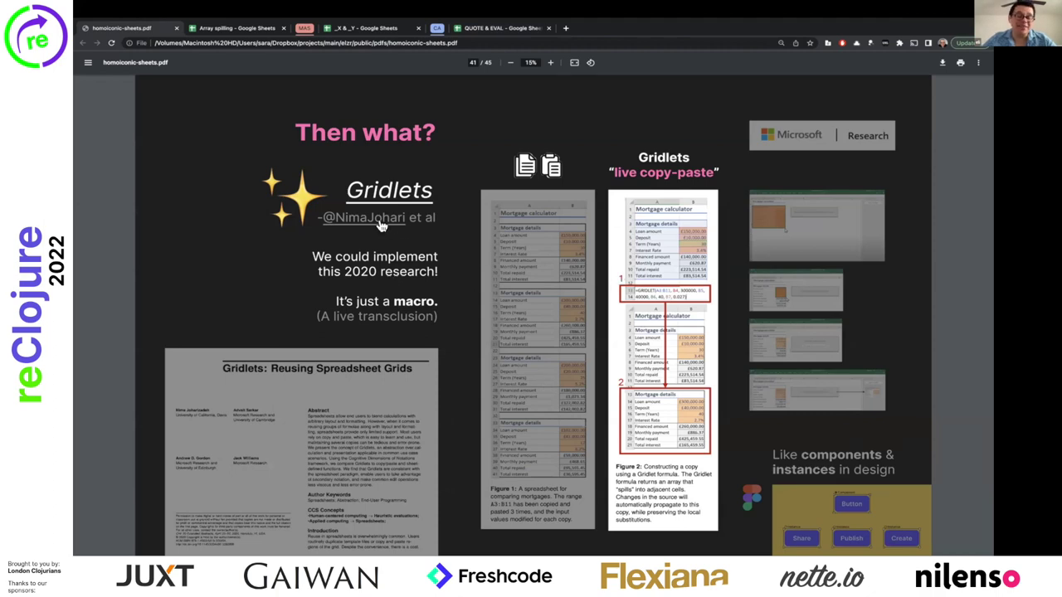